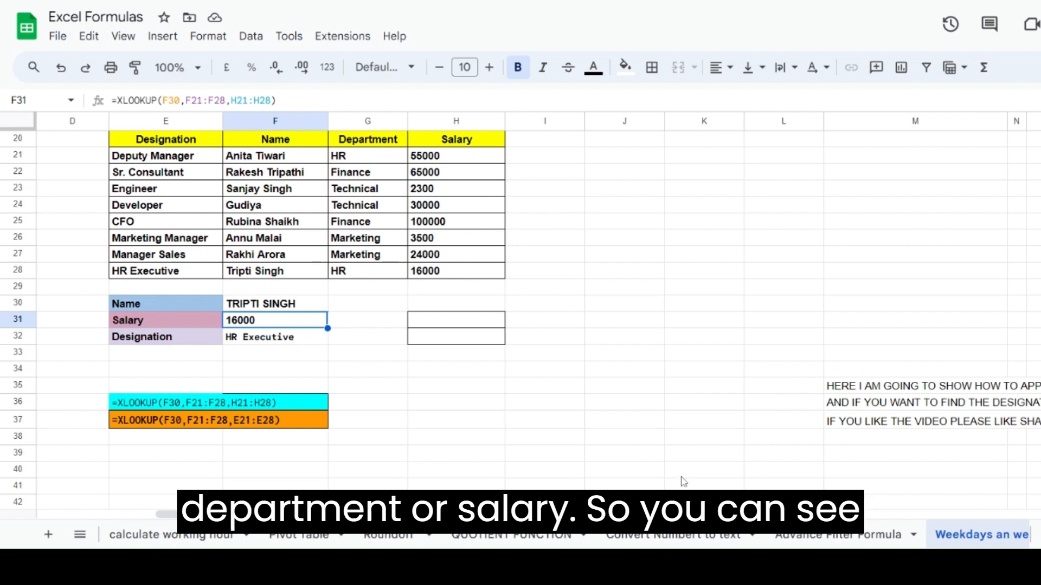
Select the whole employee table E20:H28, including its header row.
left_click(198, 143)
key("shift+Down")
key("shift+Down")
key("shift+Down")
key("shift+Down")
key("shift+Down")
key("shift+Down")
key("shift+Down")
key("shift+Down")
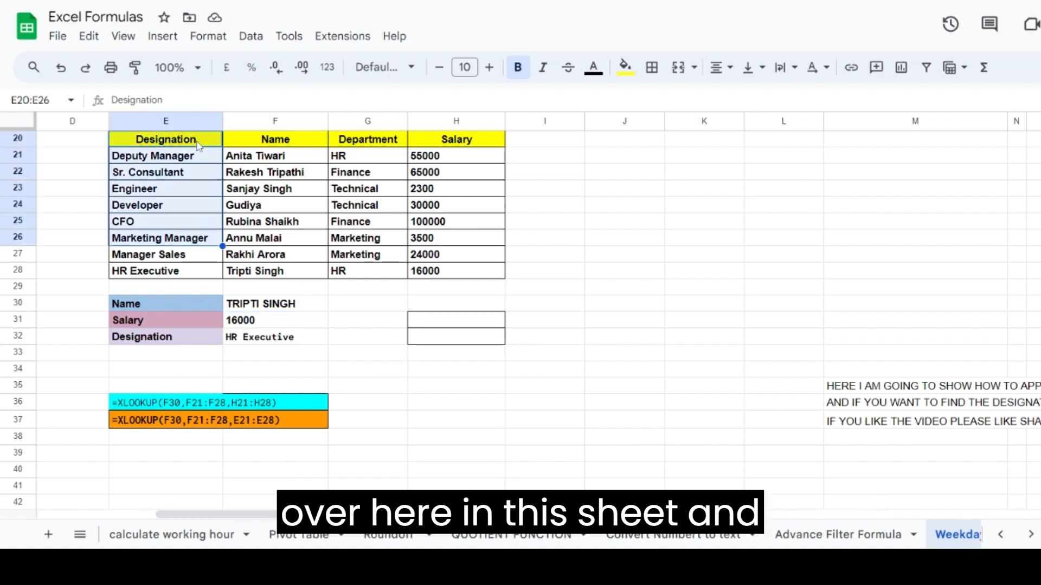
key("shift+Right")
key("shift+Right")
key("shift+Right")
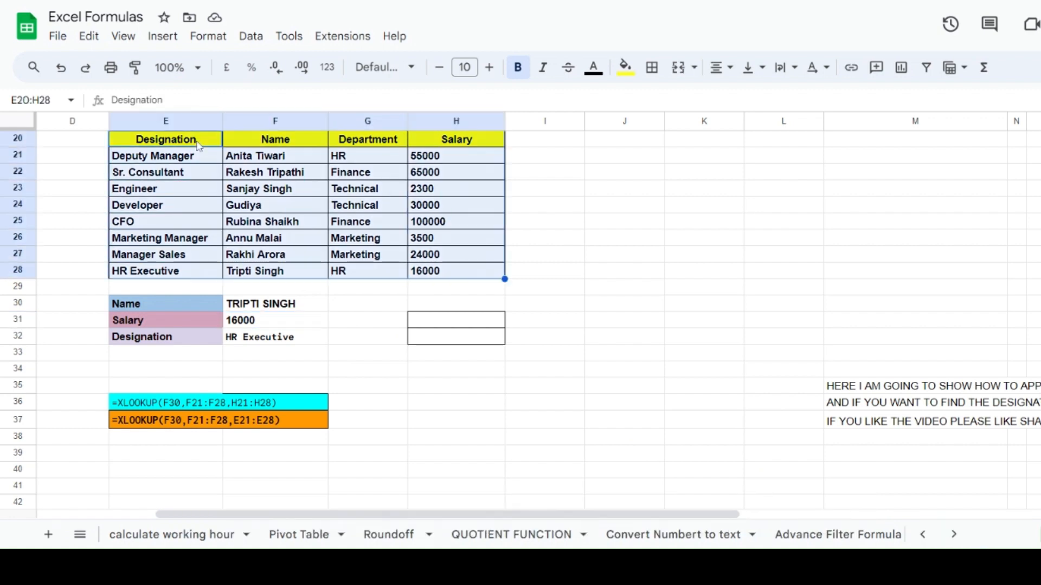
Inspect the name, salary and designation lookup cells F30 to F32 and compare with the HR Executive's salary in H28.
left_click(283, 310)
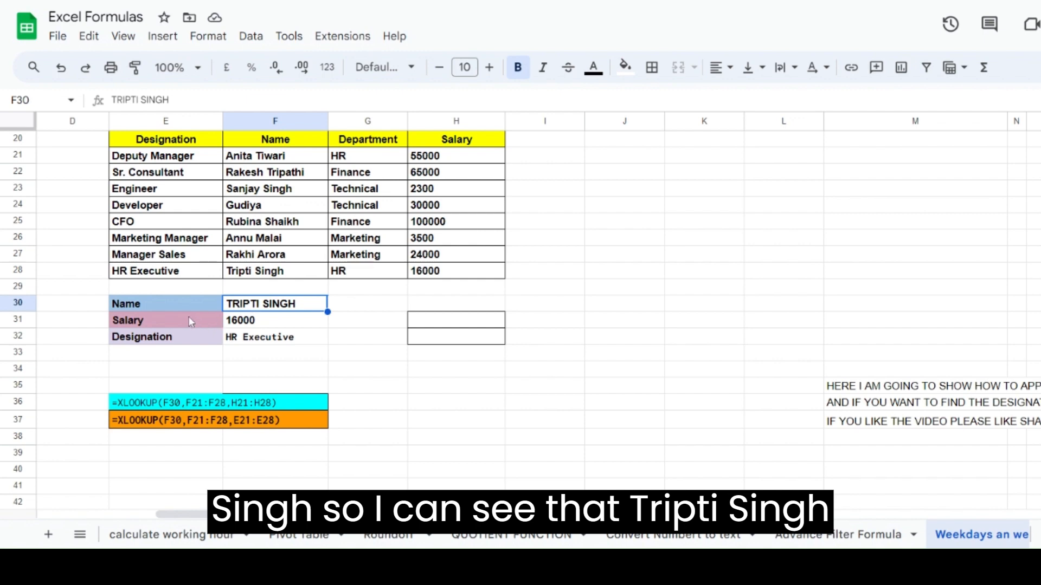
left_click(245, 327)
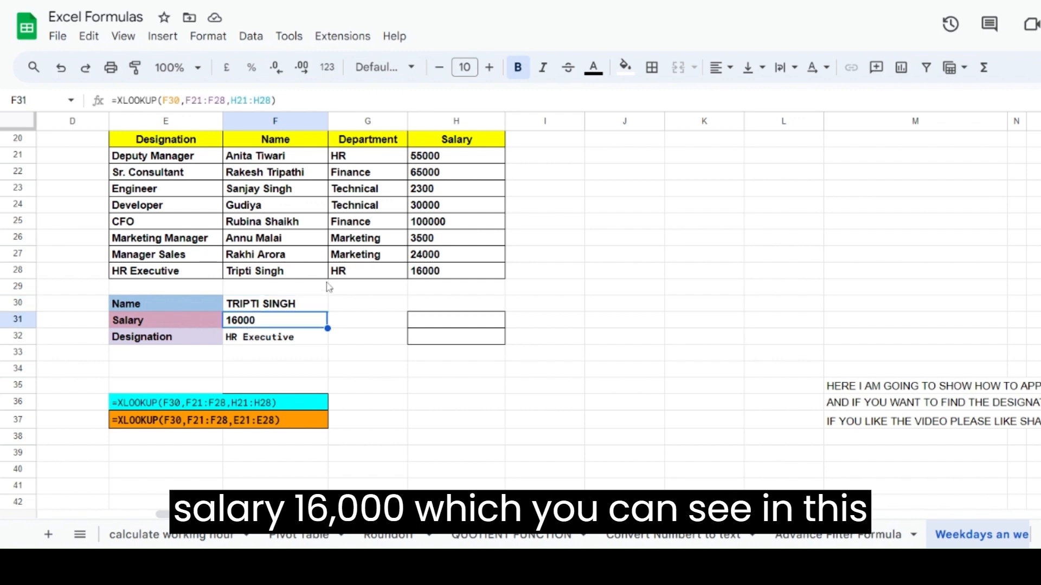
left_click(440, 273)
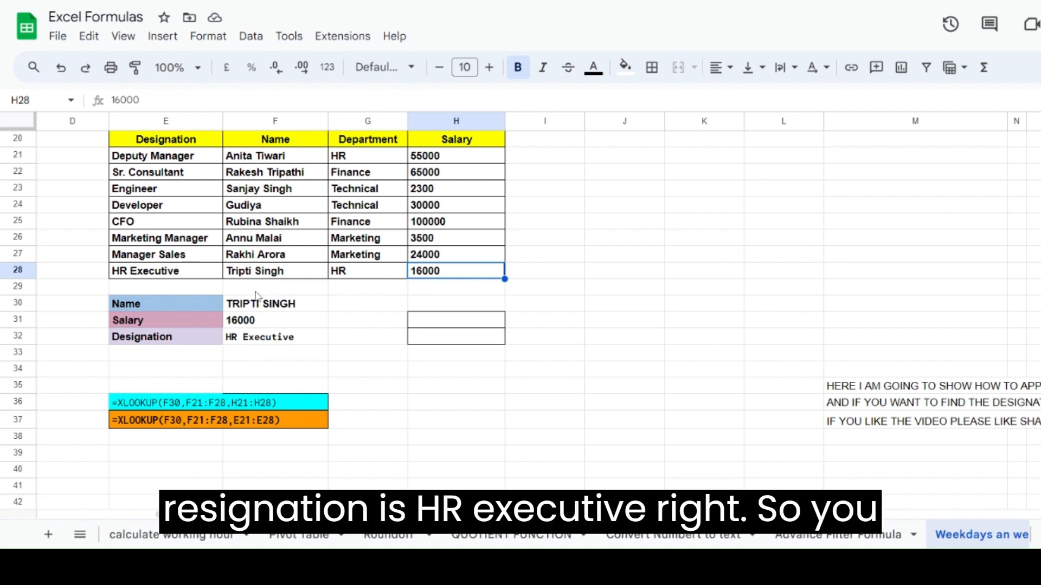
left_click(272, 342)
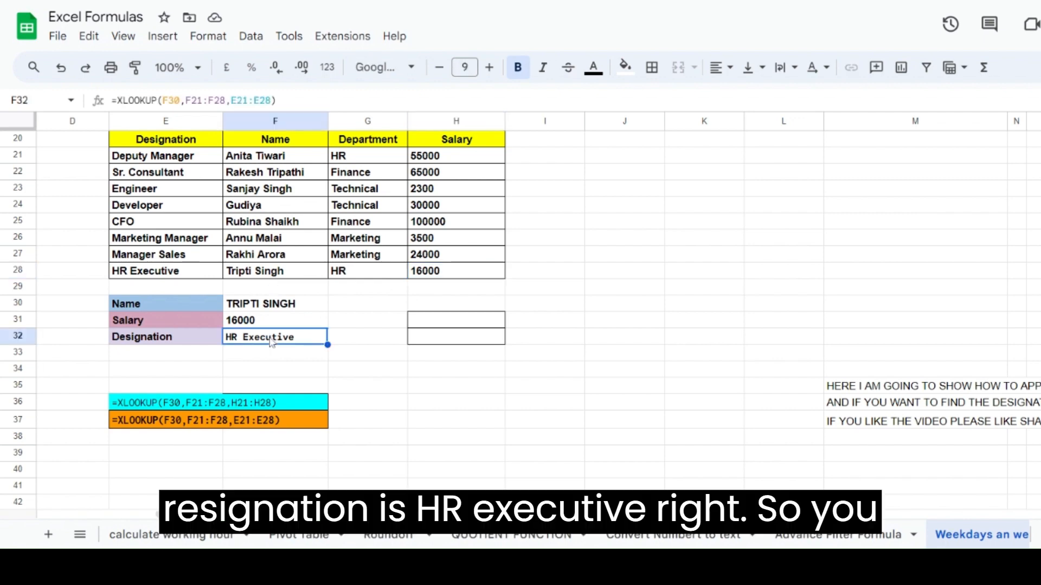
Replace the lookup name in F30 with the Deputy Manager's full name.
left_click(281, 308)
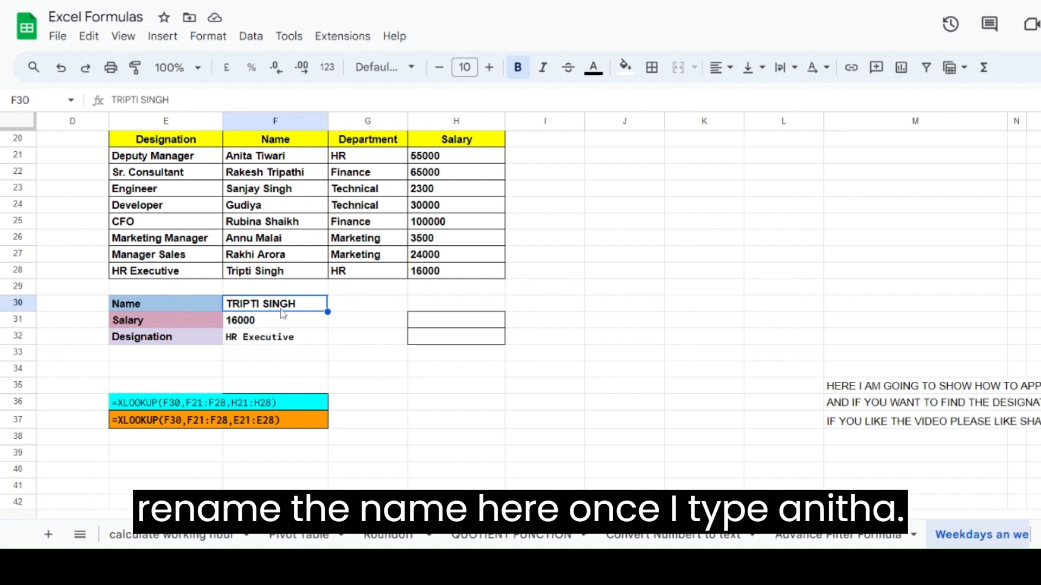
type("ANIT")
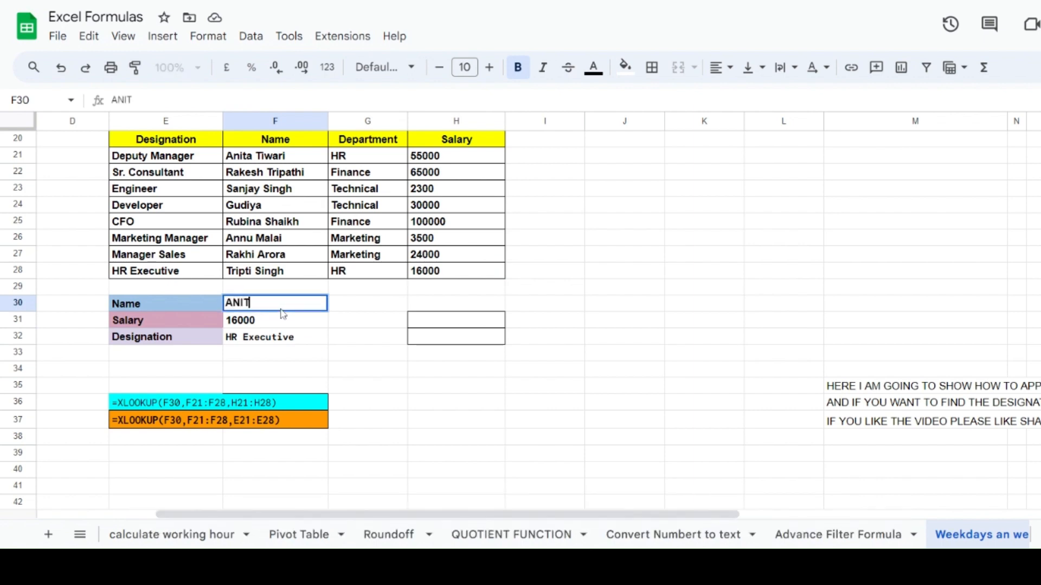
type("S TI")
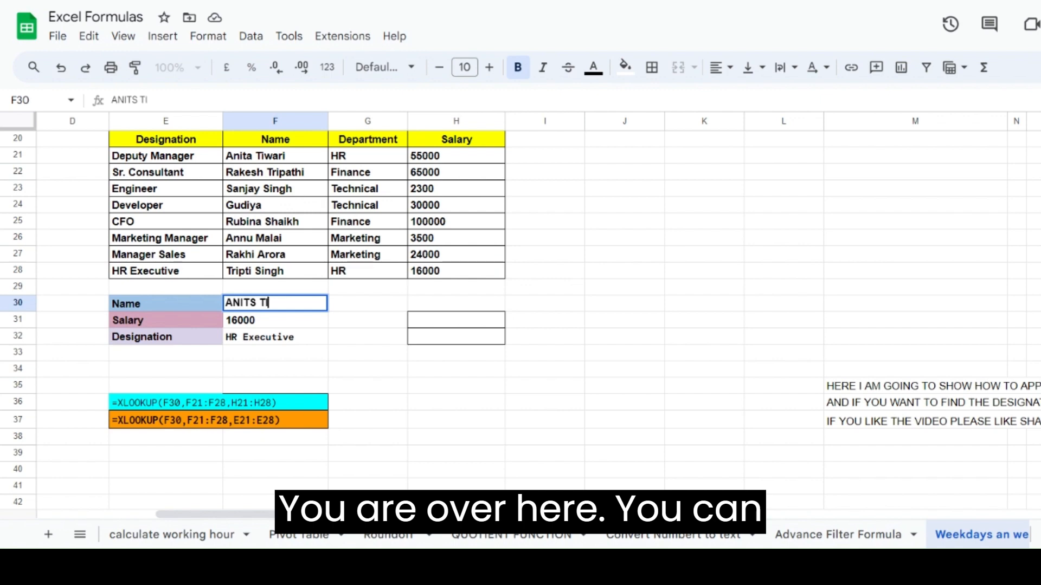
type("WRI")
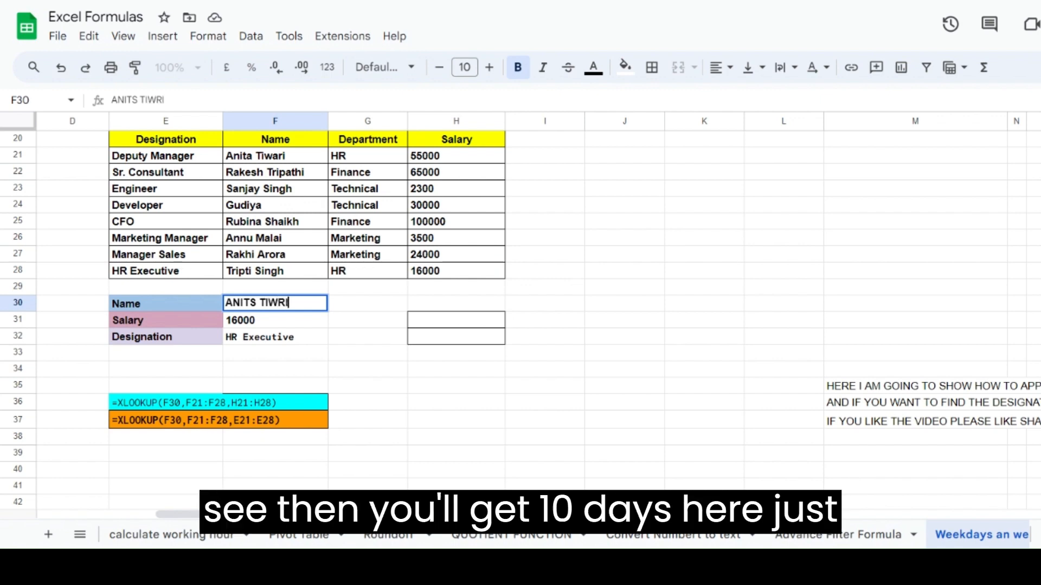
key("BackSpace")
key("BackSpace")
type("ARI")
key("Return")
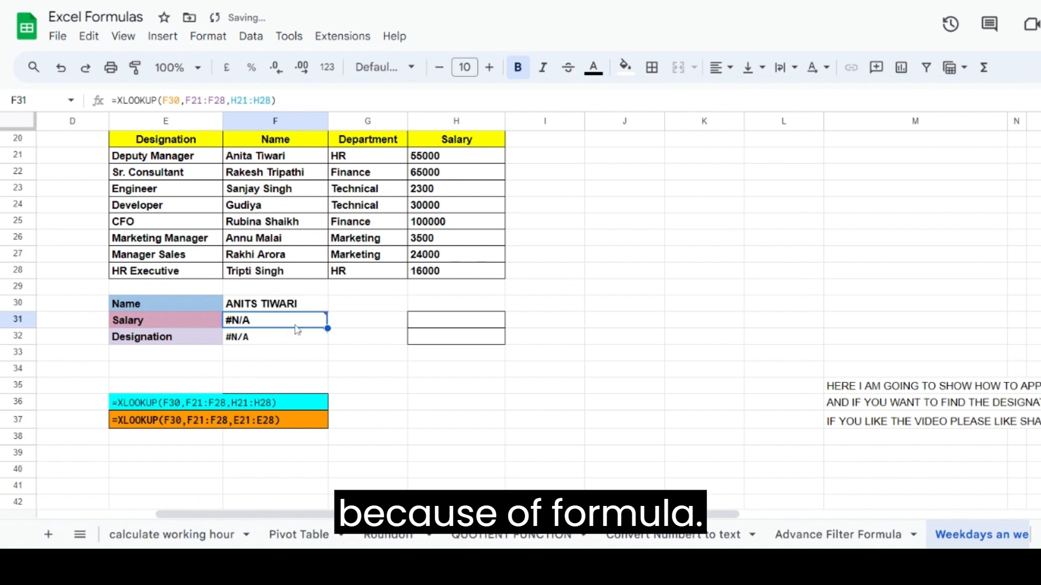
Correct the spelling of the name in F30 to match the Deputy Manager's entry in the table.
double_click(255, 308)
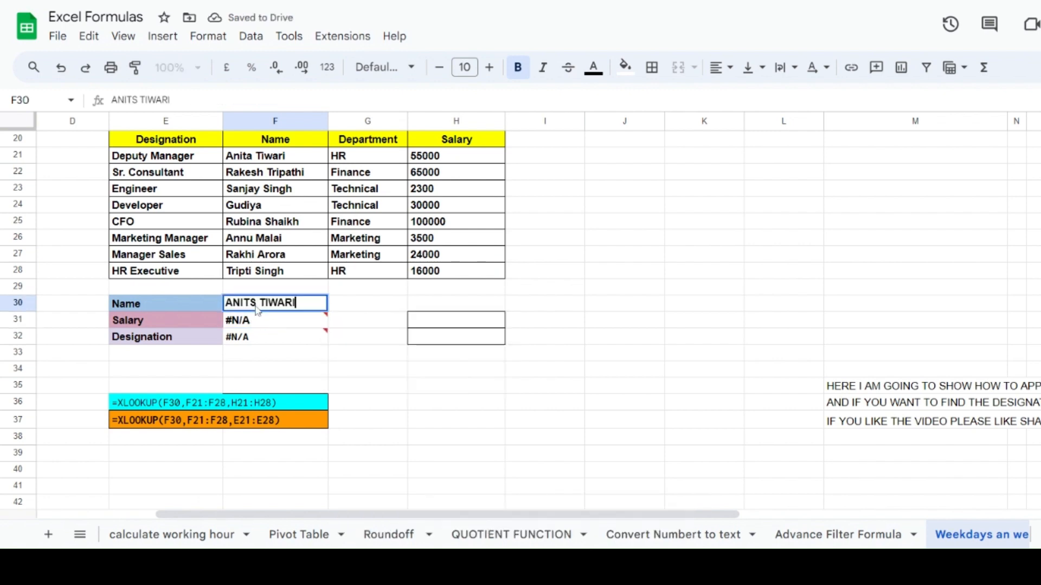
key("BackSpace")
type("A")
key("Return")
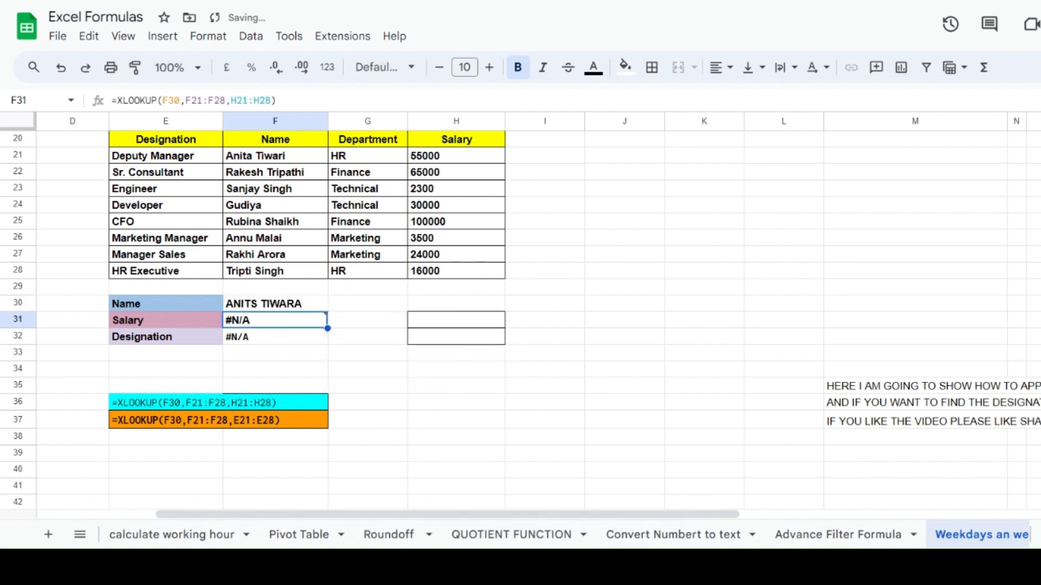
double_click(260, 306)
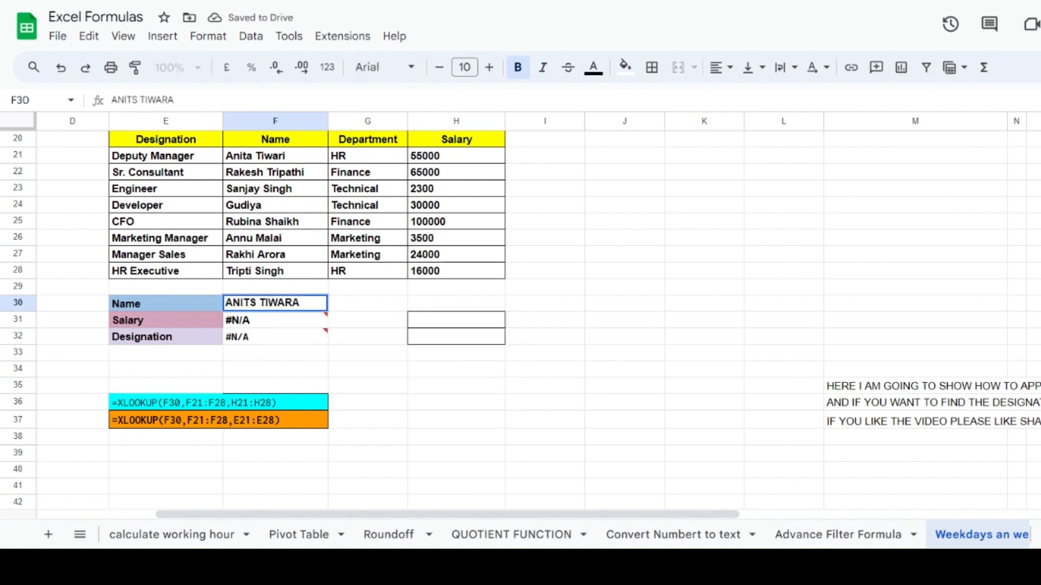
key("BackSpace")
type("A")
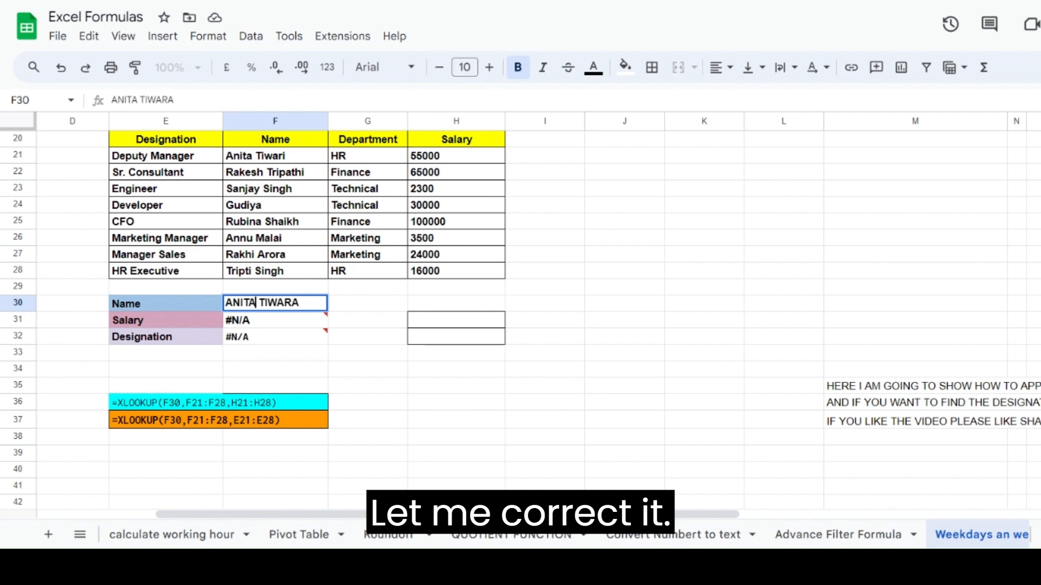
key("Return")
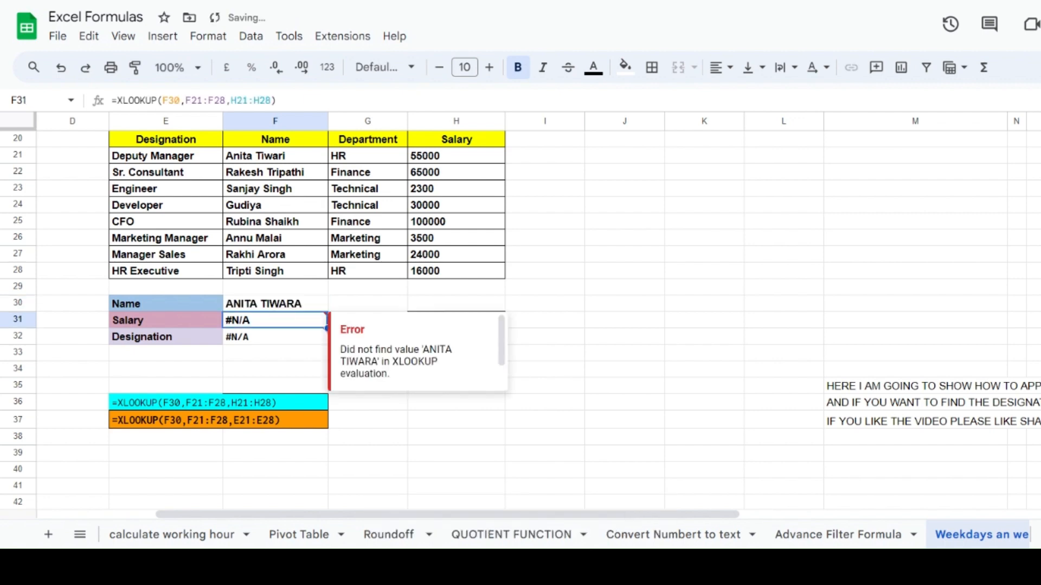
left_click(309, 308)
triple_click(309, 308)
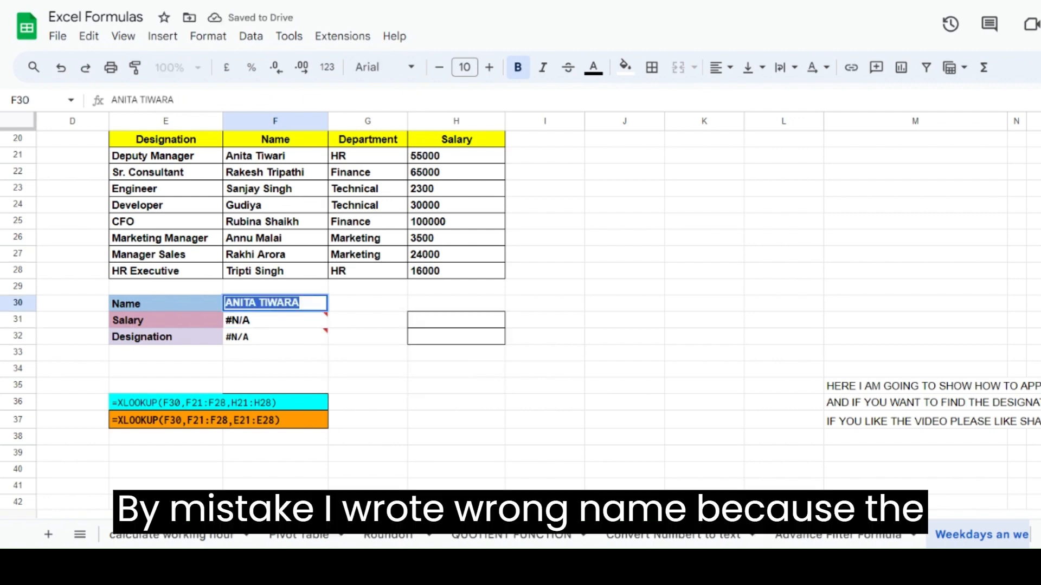
key("Right")
key("BackSpace")
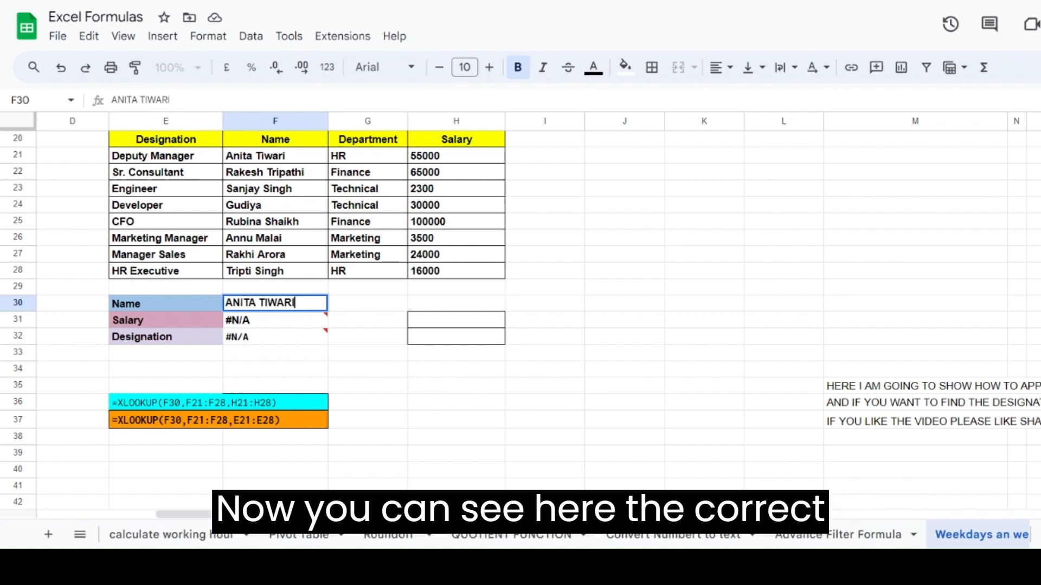
key("Return")
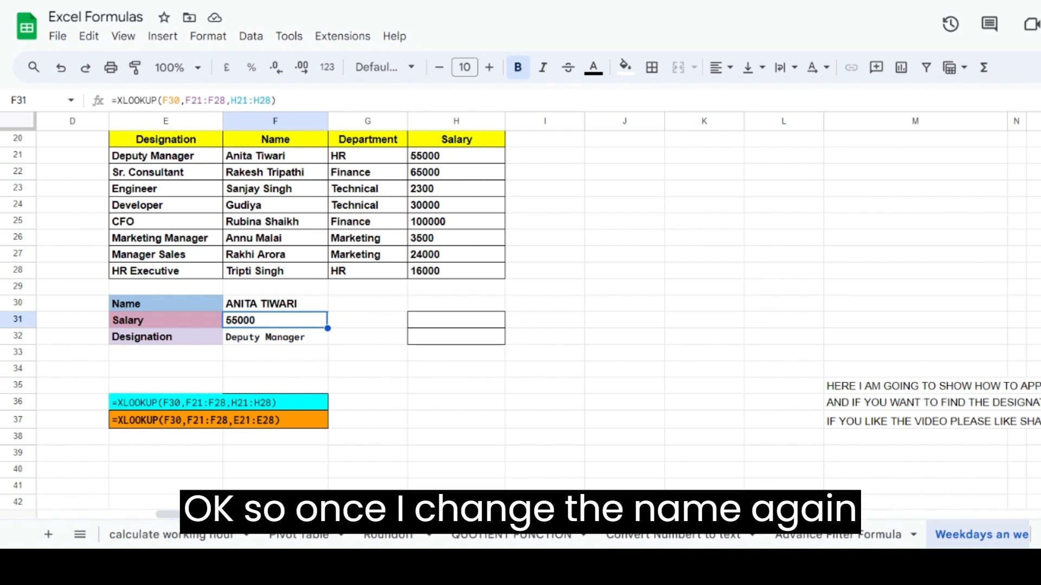
Change the lookup name in F30 to the Sr. Consultant's full name.
left_click(284, 308)
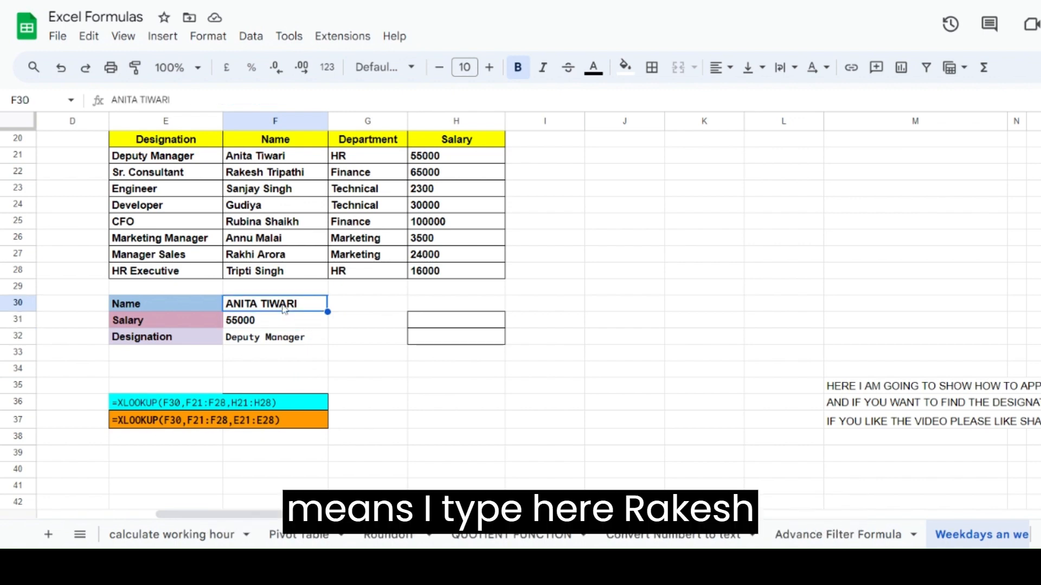
type("RAKE")
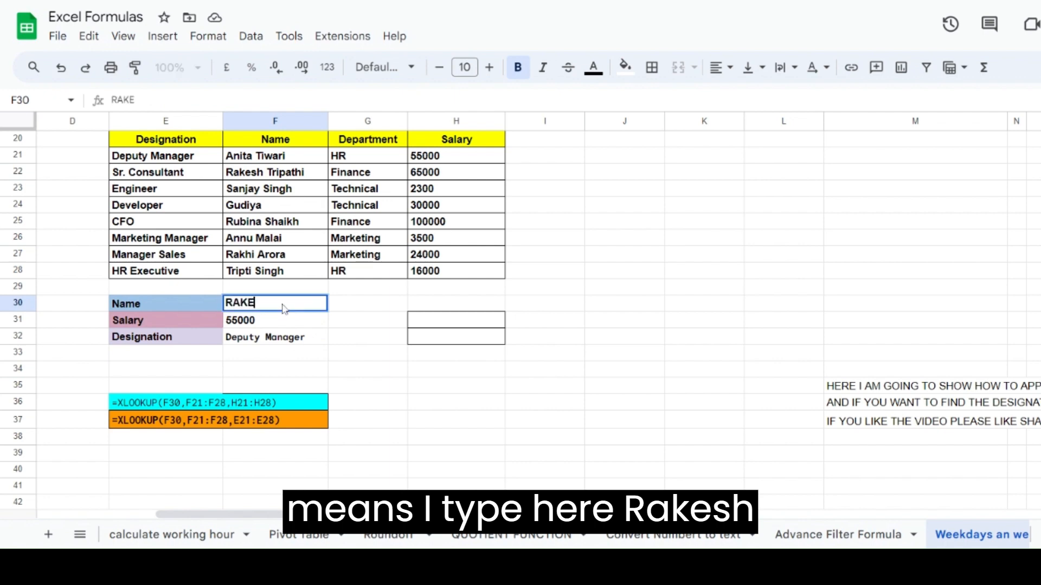
type("SH TRIPATHI")
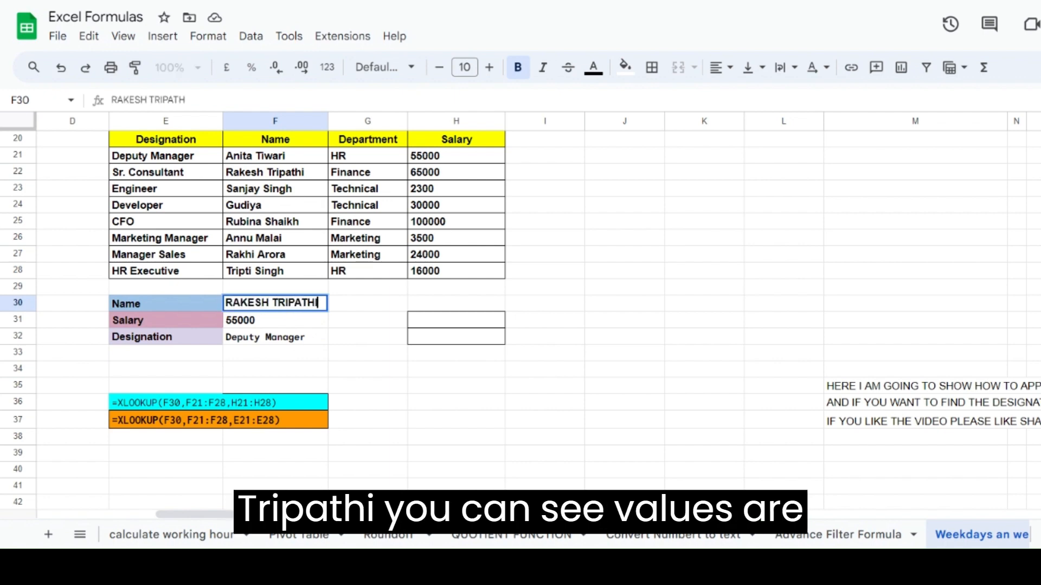
key("Return")
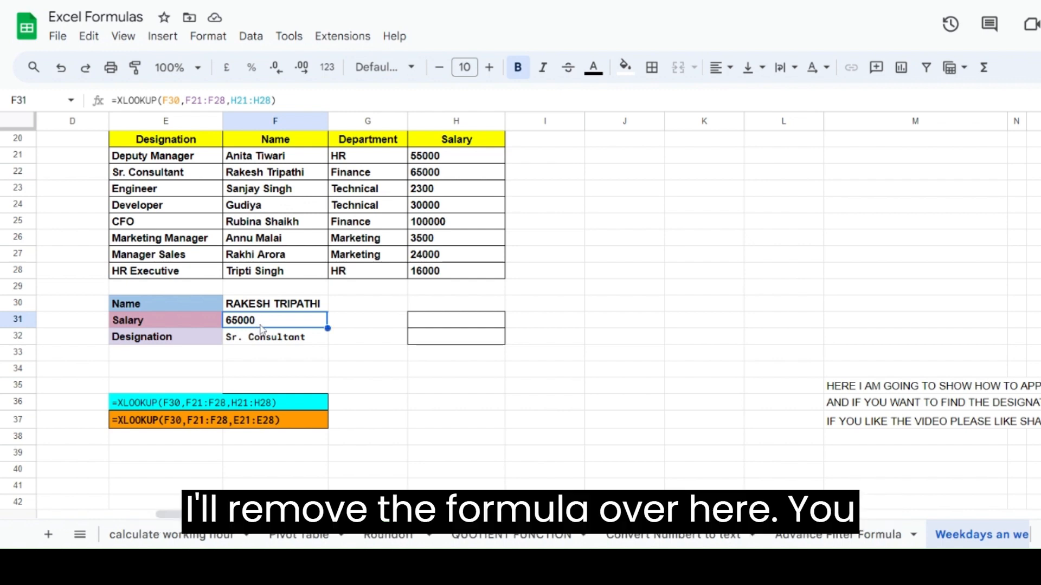
Clear the XLOOKUP formulas from the salary cell F31 and the designation cell F32.
key("Delete")
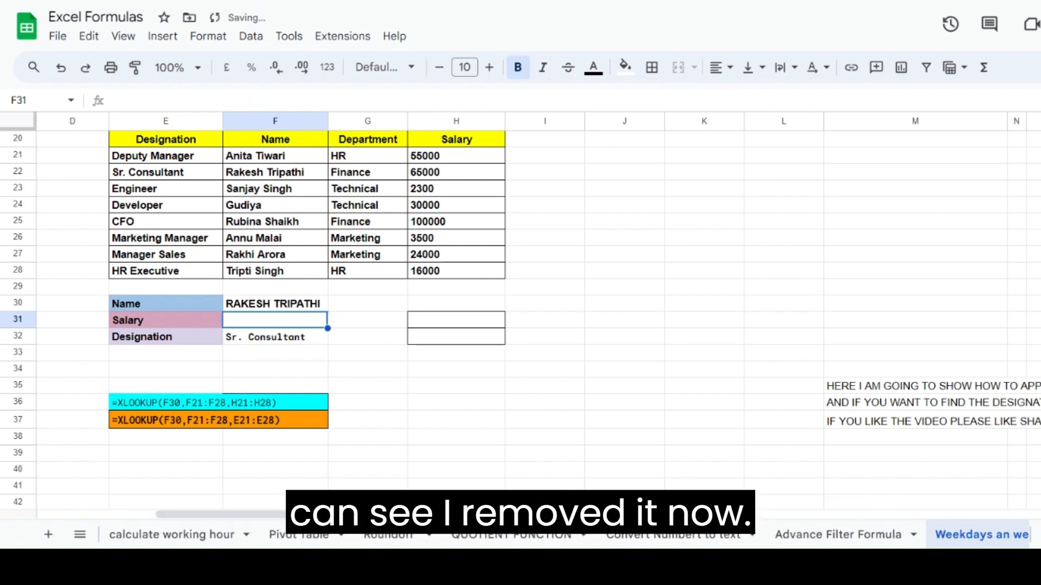
left_click(358, 326)
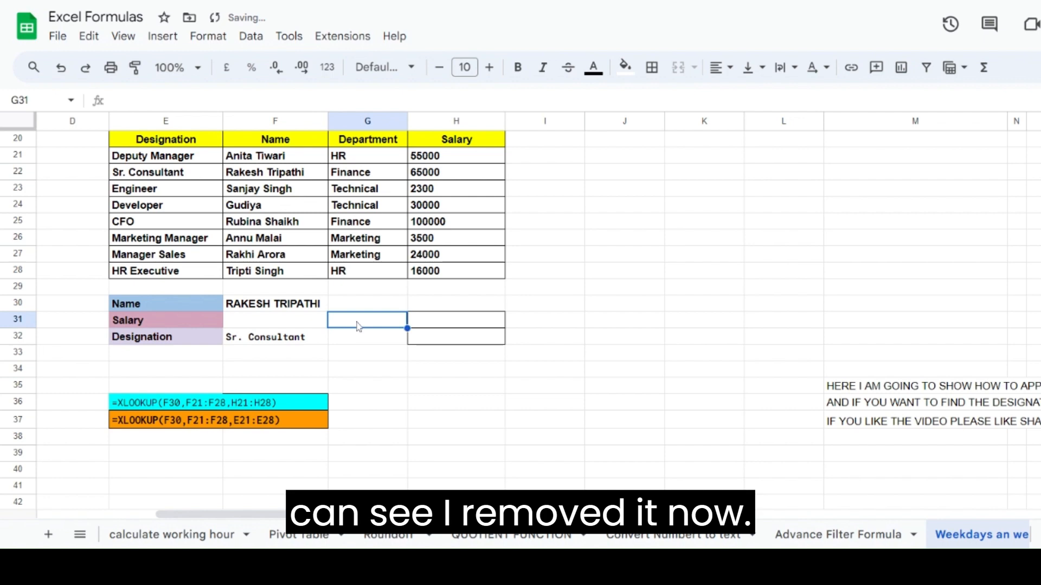
left_click(282, 341)
key("Delete")
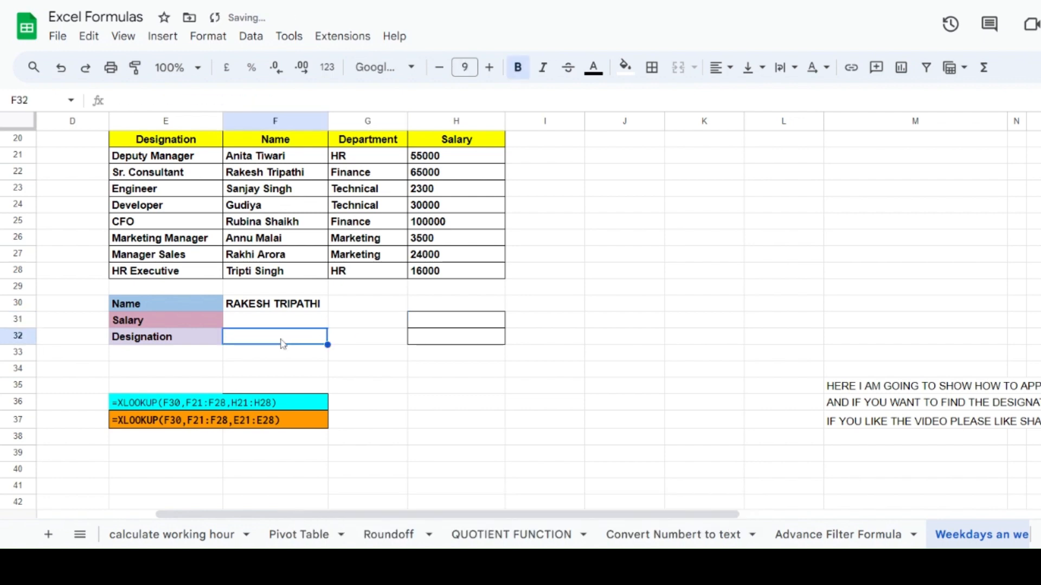
Set the lookup name in F30 to the Engineer's full name.
left_click(283, 305)
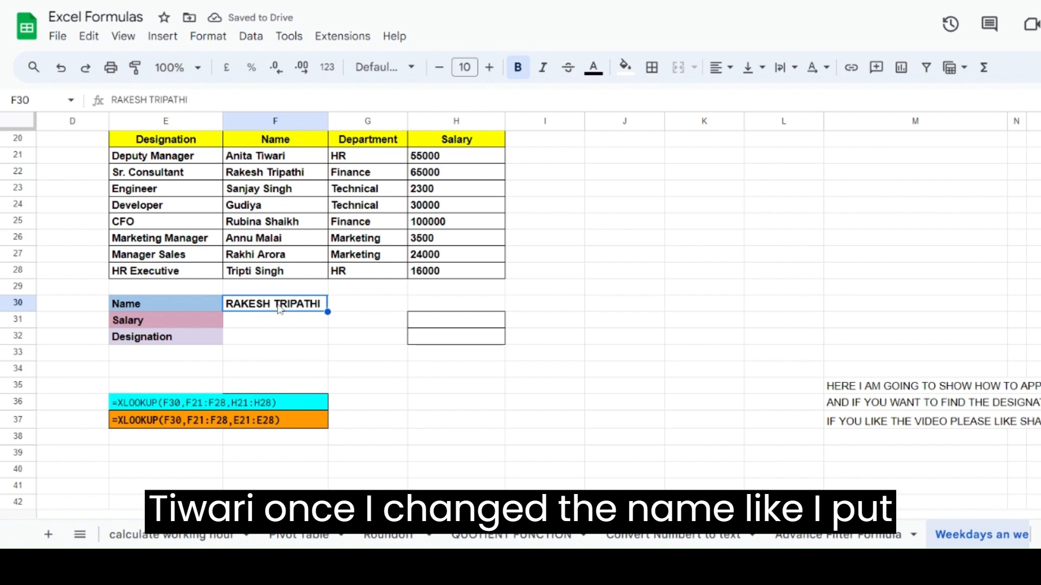
type("SANJAY")
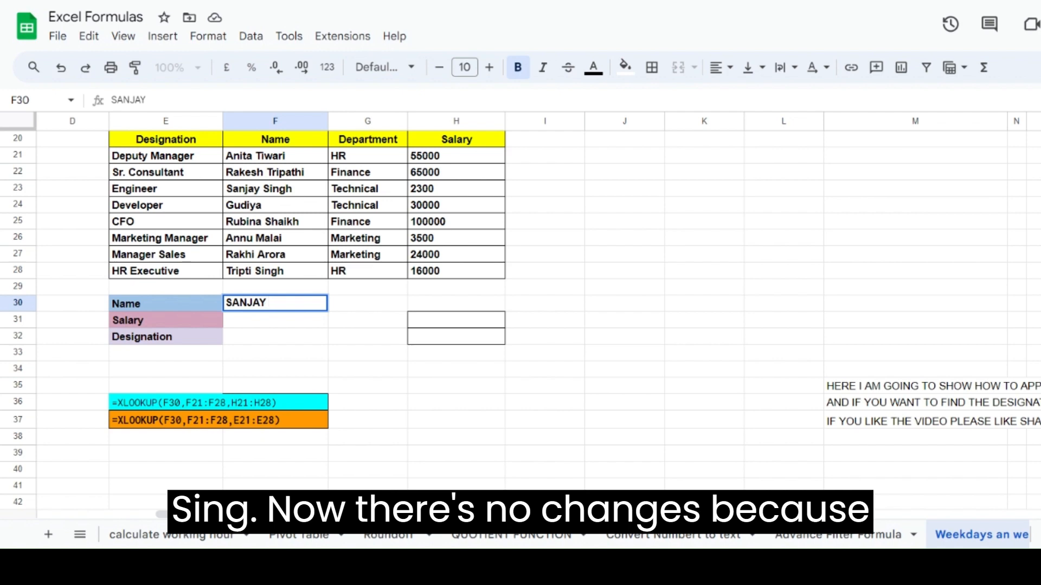
type(" SINGH")
key("Return")
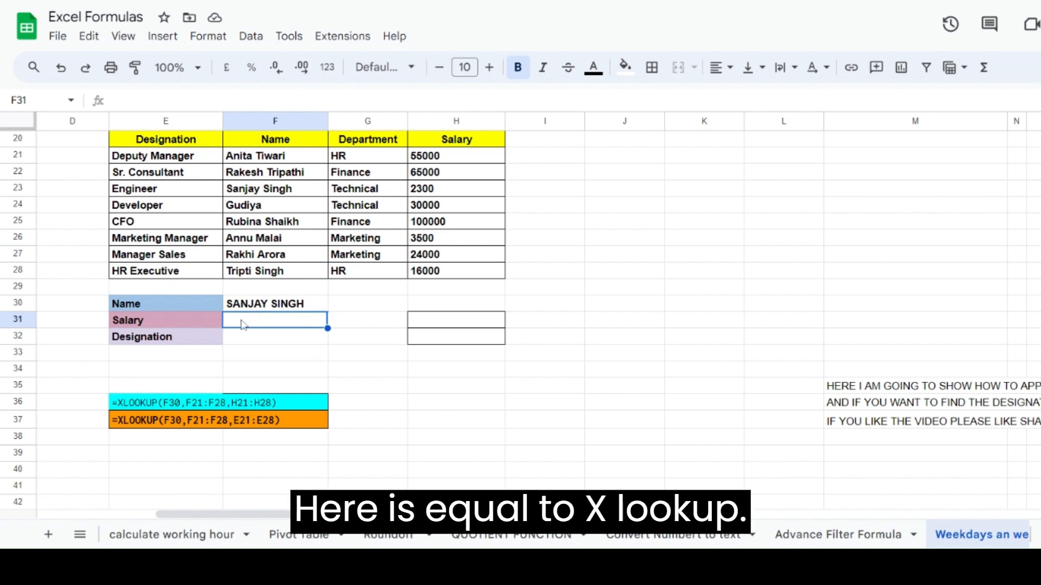
Start an XLOOKUP formula in the salary cell F31 with F30 as the search key.
type("=X")
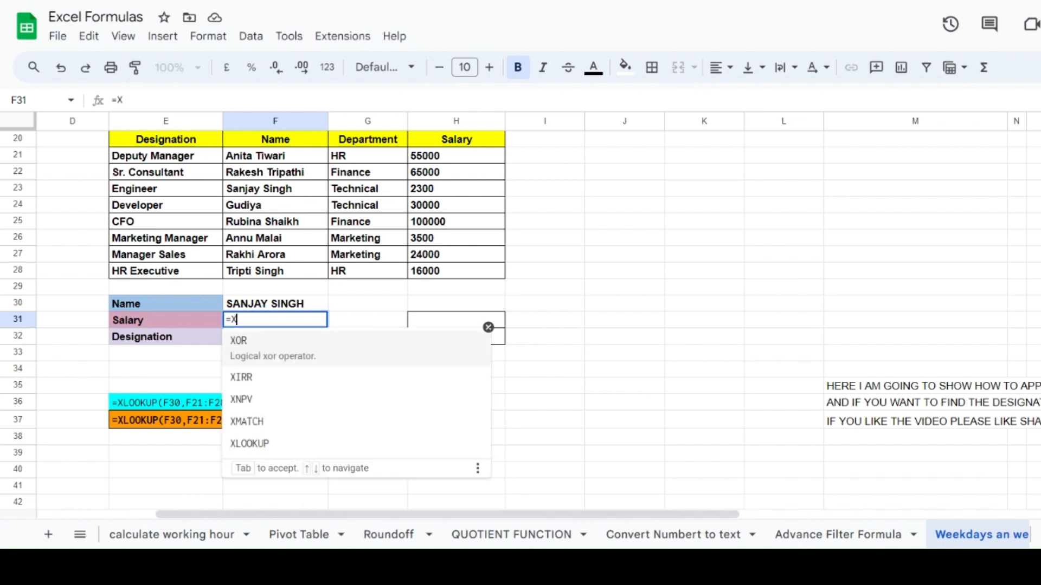
type("LOOKUP")
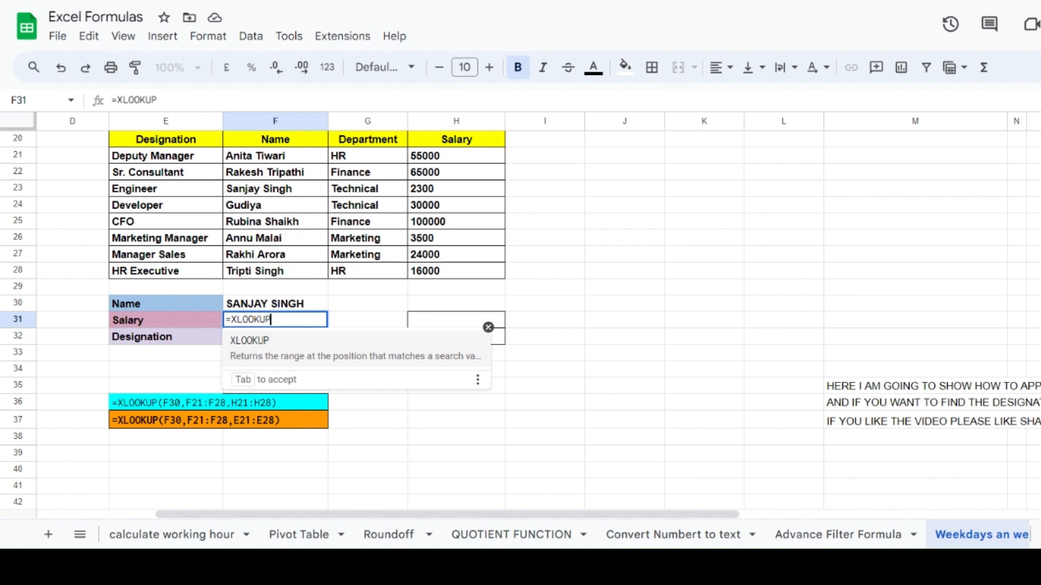
type("(")
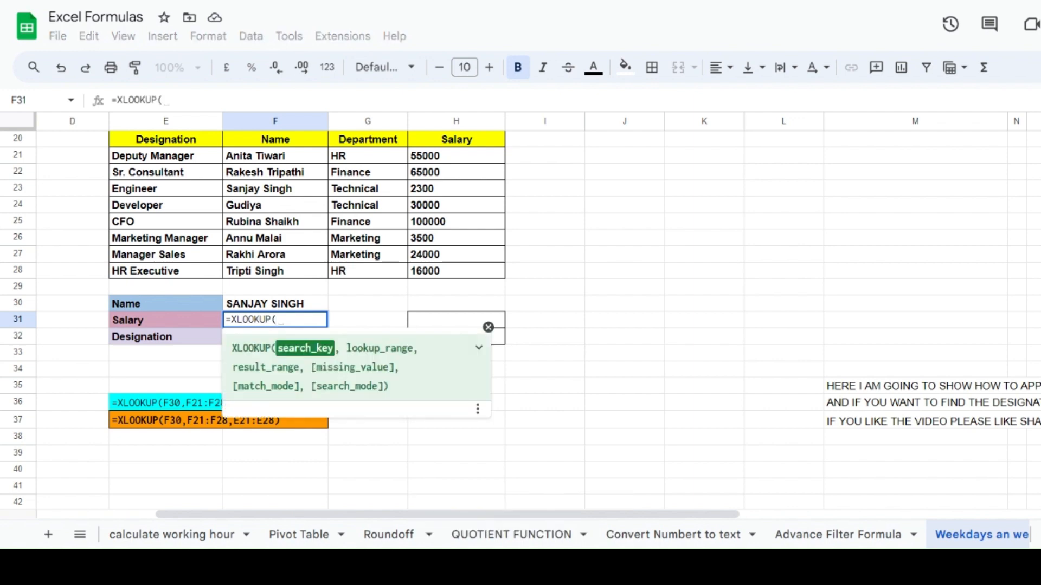
type("F")
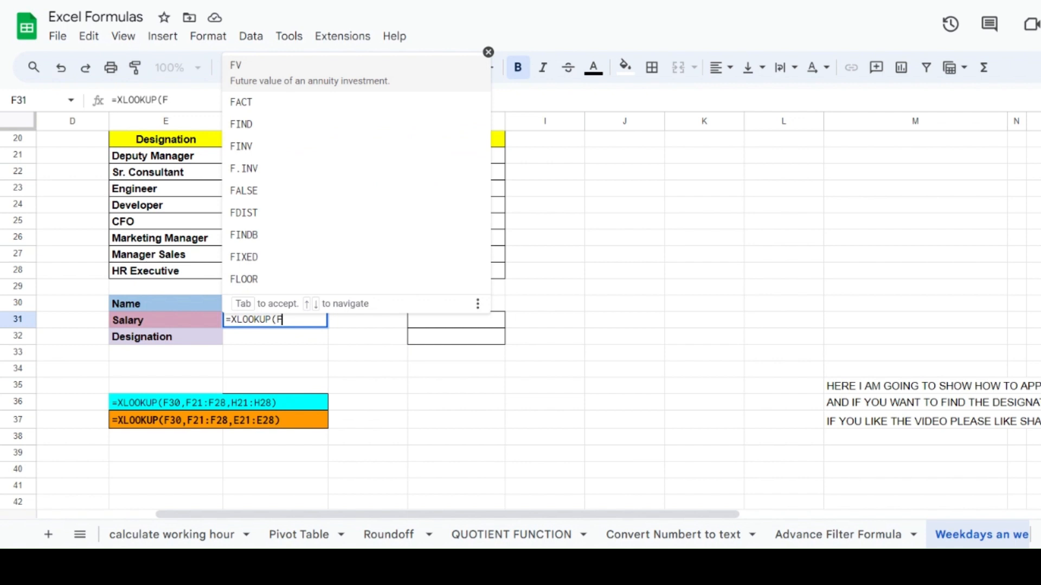
type("30")
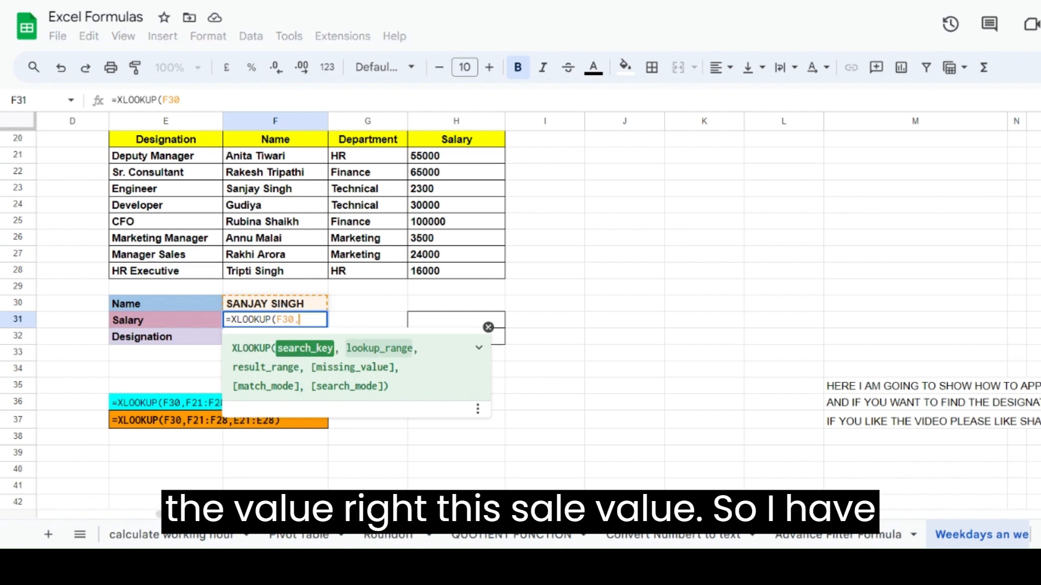
type(",")
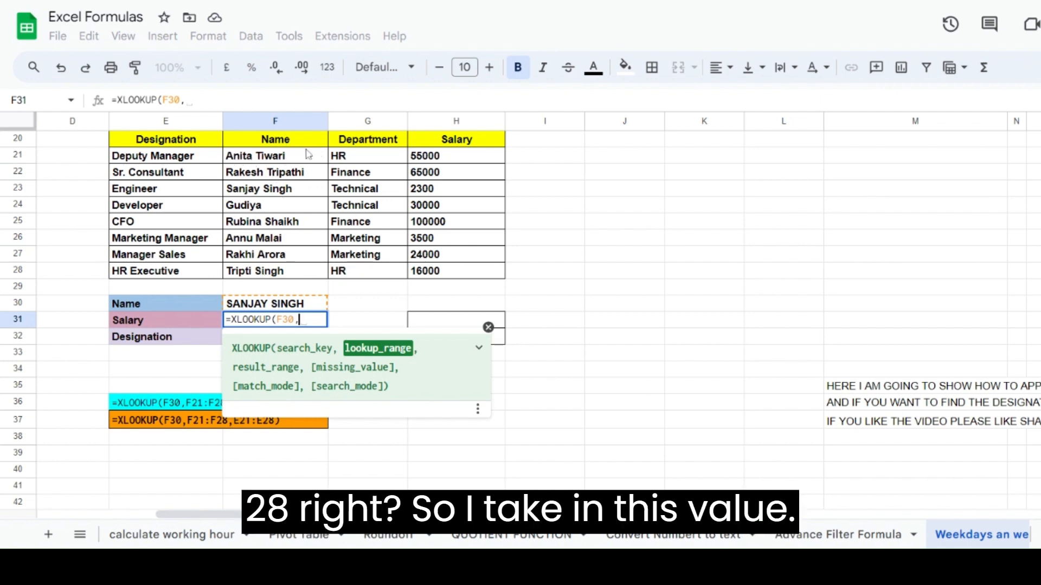
Add the name cells F21:F28 as the lookup range of the salary formula.
left_click(278, 159)
key("shift+Down")
key("shift+Down")
key("shift+Down")
key("shift+Down")
key("shift+Down")
key("shift+Down")
key("shift+Down")
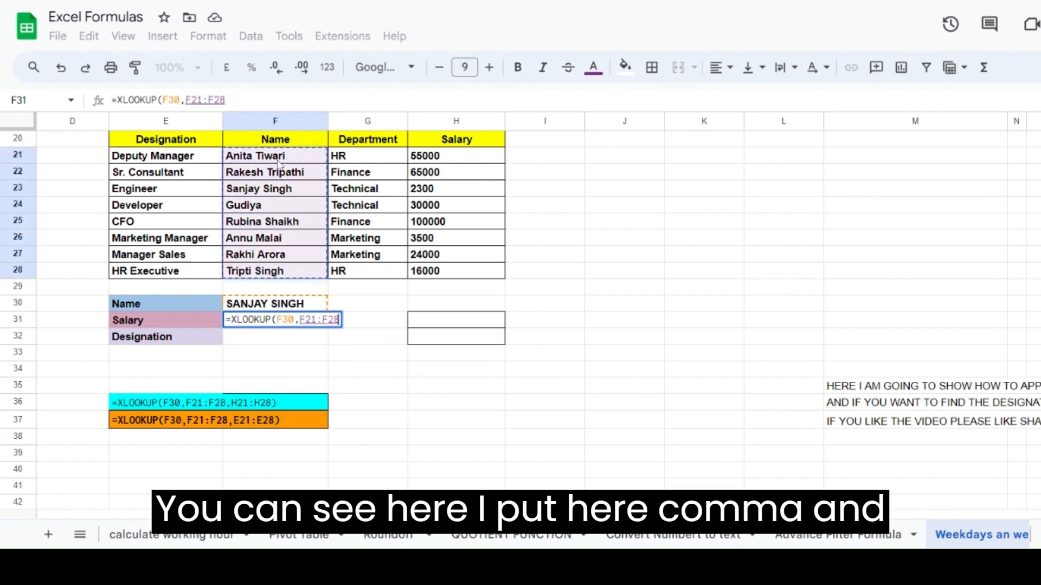
type(",")
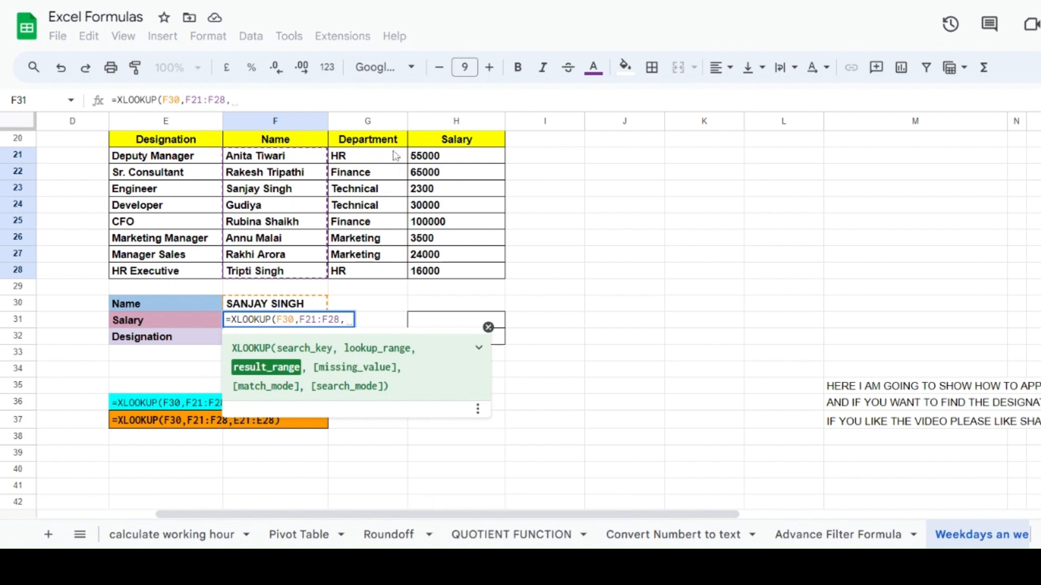
Add the salary cells H21:H28 as the result range and complete the formula in F31.
left_click(442, 158)
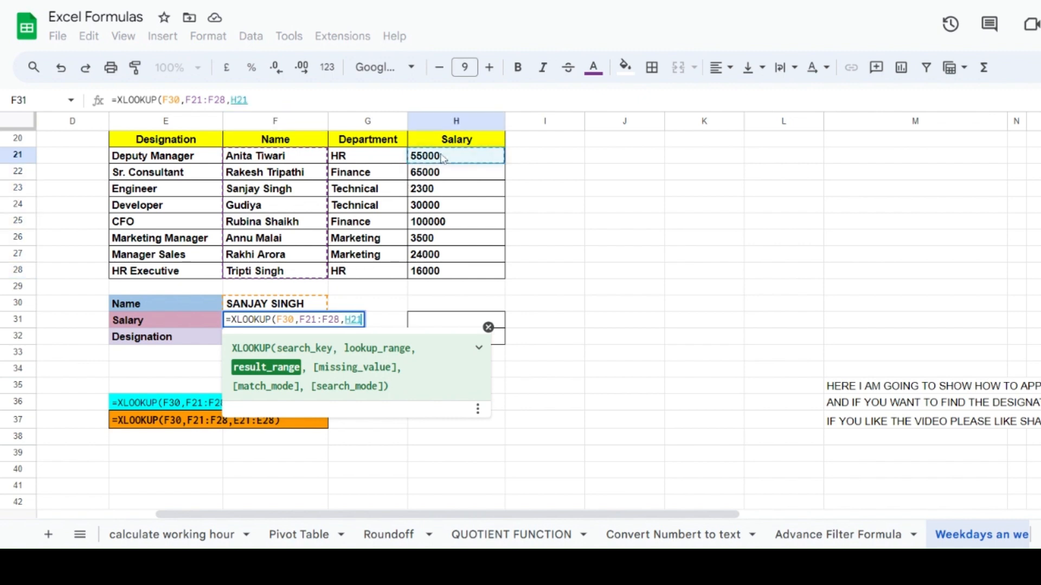
key("shift+Down")
key("shift+Down")
key("shift+Down")
key("shift+Down")
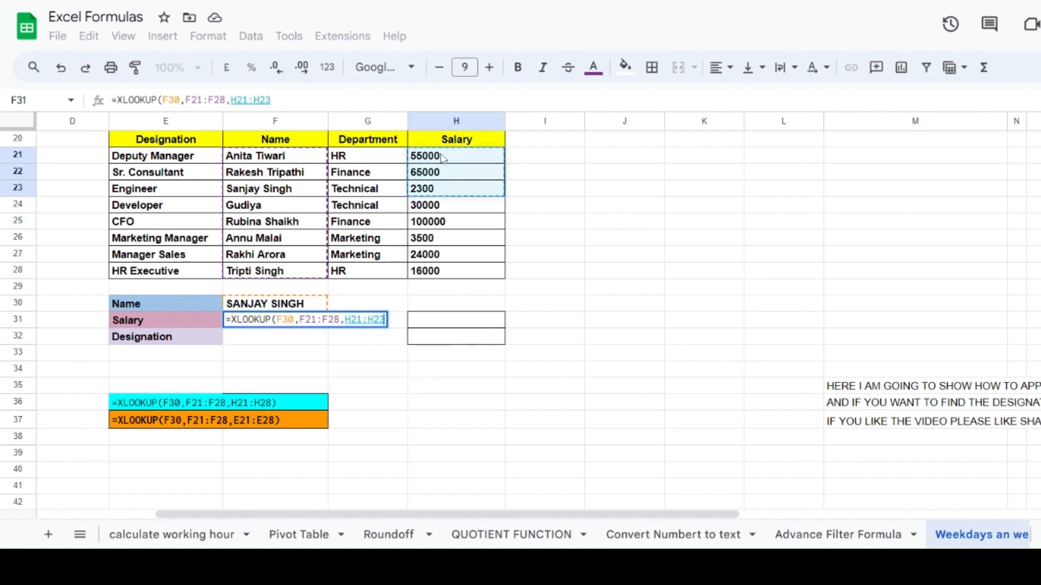
key("shift+Down")
key("shift+Down")
key("shift+Down")
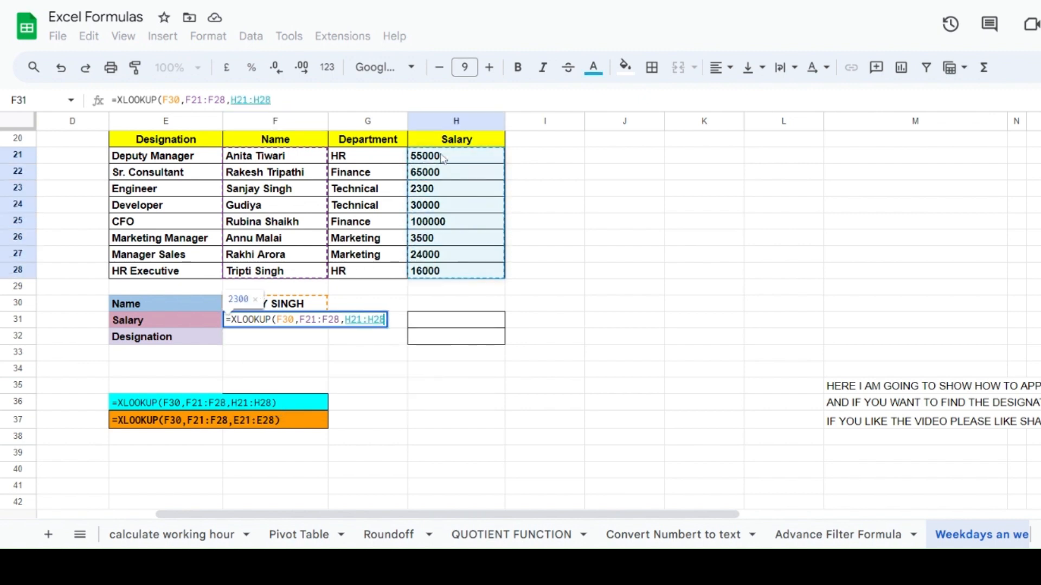
type(")")
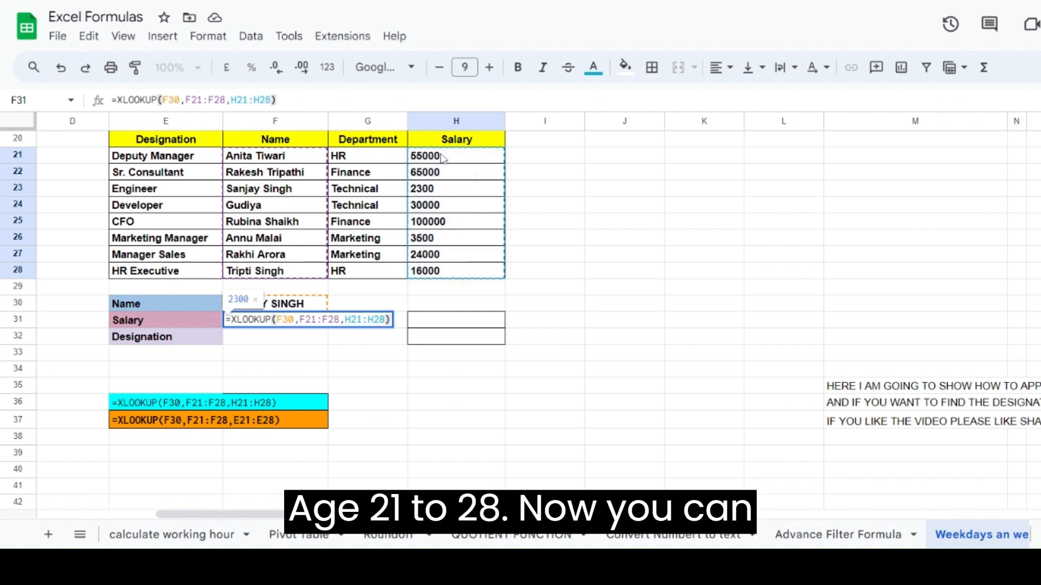
key("Return")
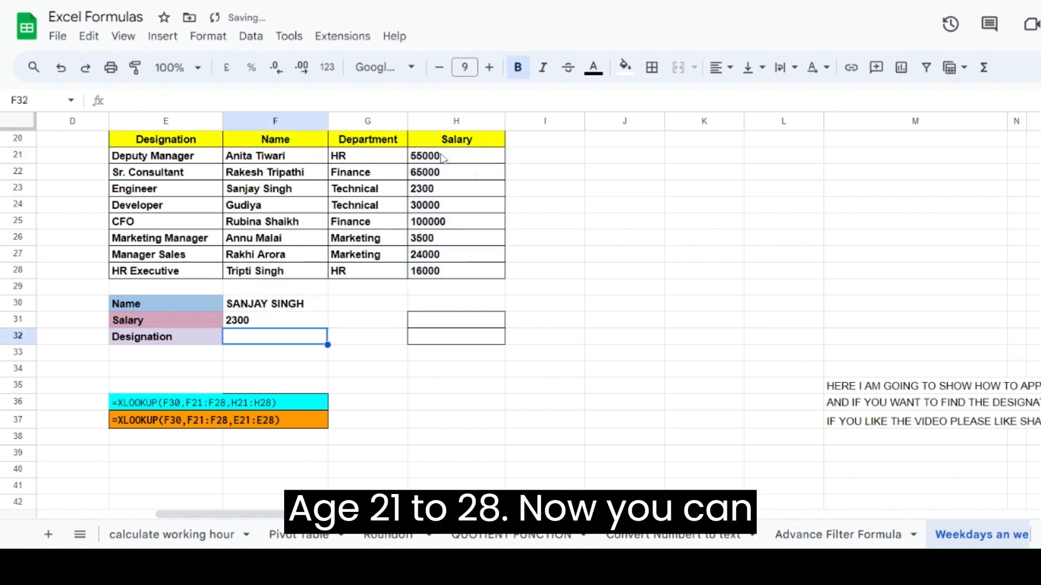
left_click(254, 322)
key("Delete")
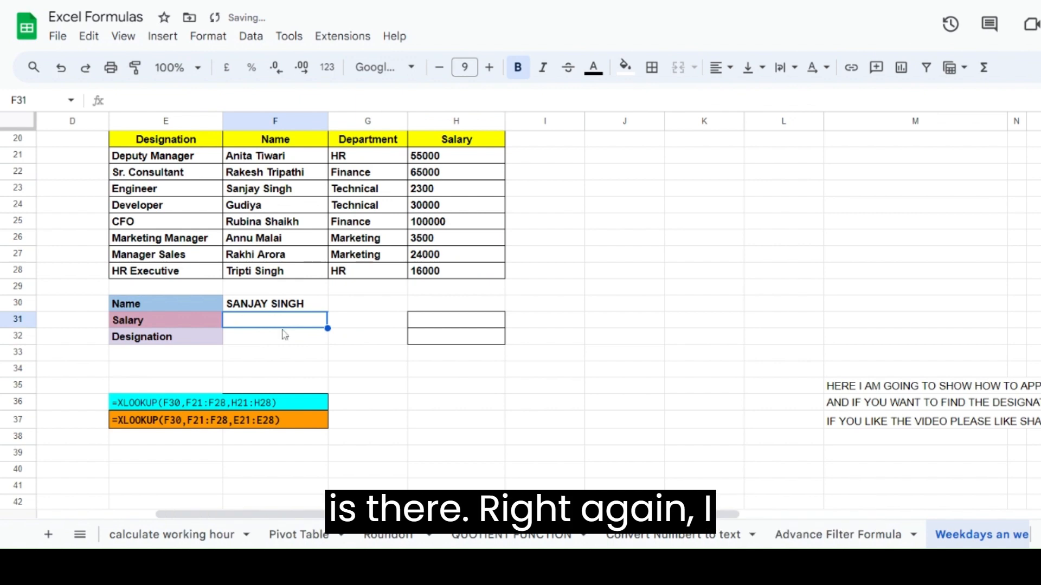
key("ctrl+z")
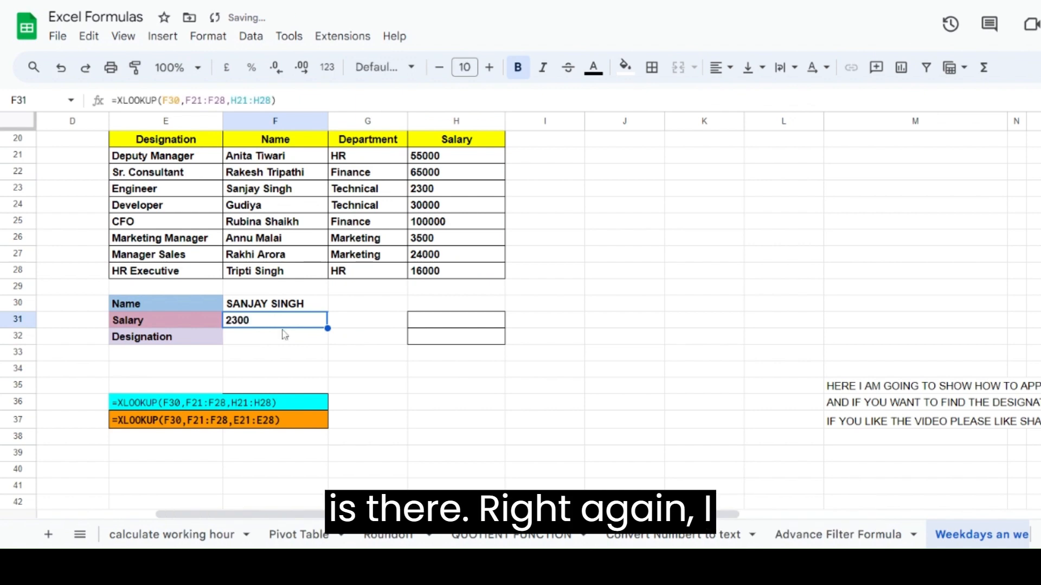
Start an XLOOKUP formula in the designation cell F32 with F30 as the search key.
left_click(250, 340)
type("=")
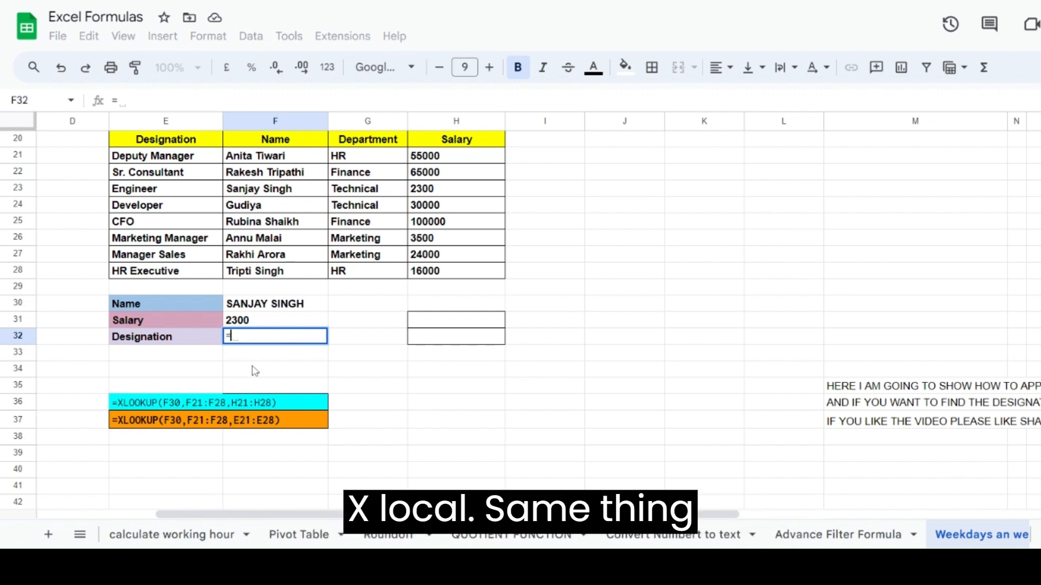
type("XLOOKP")
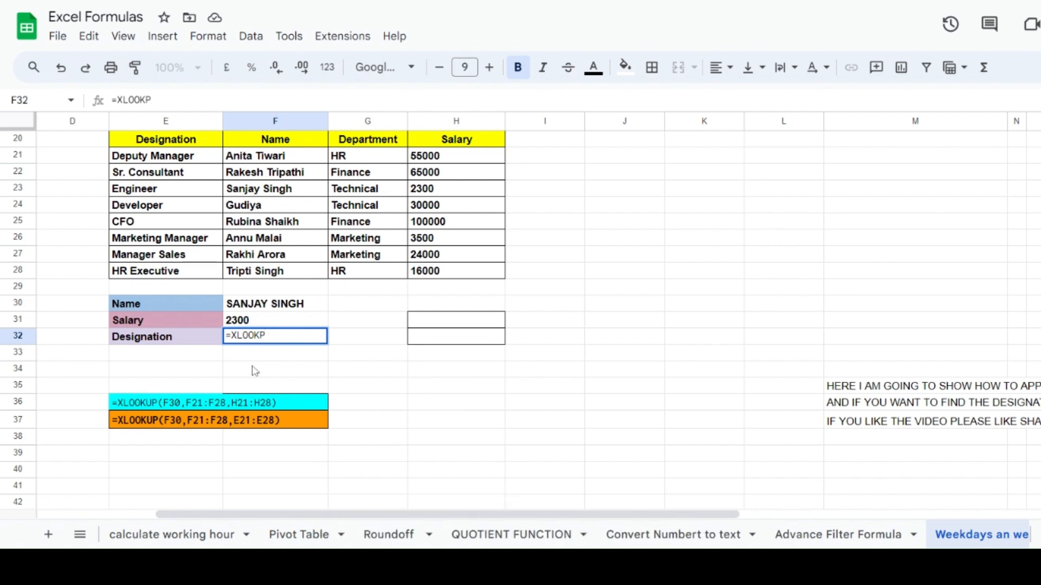
key("BackSpace")
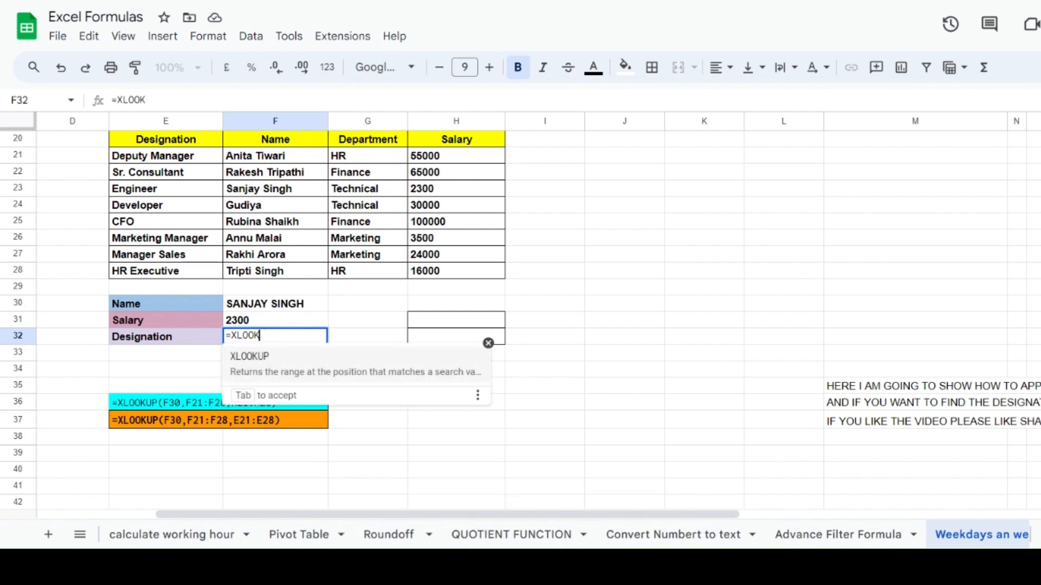
type("UP(")
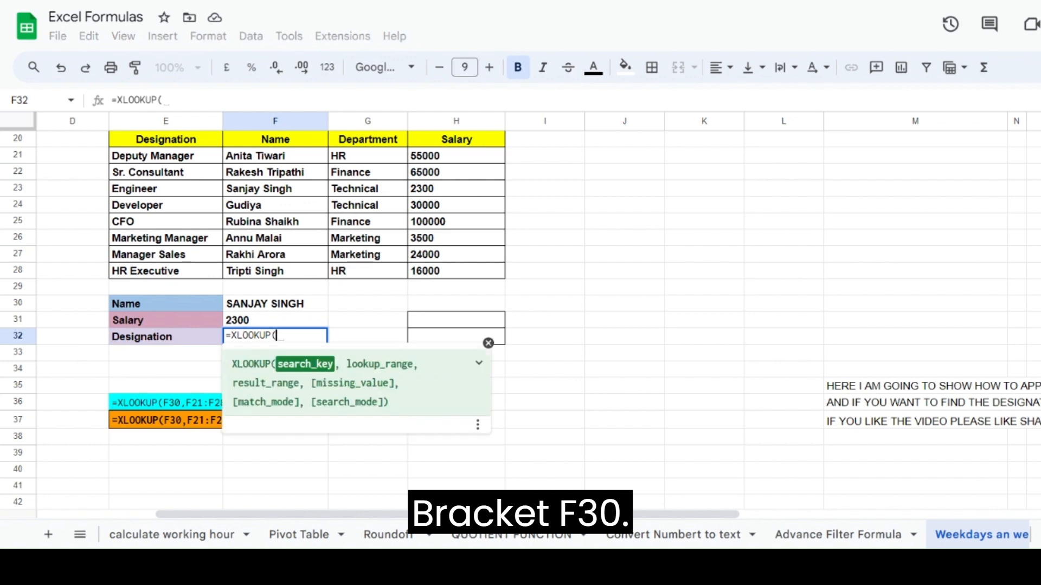
type("F")
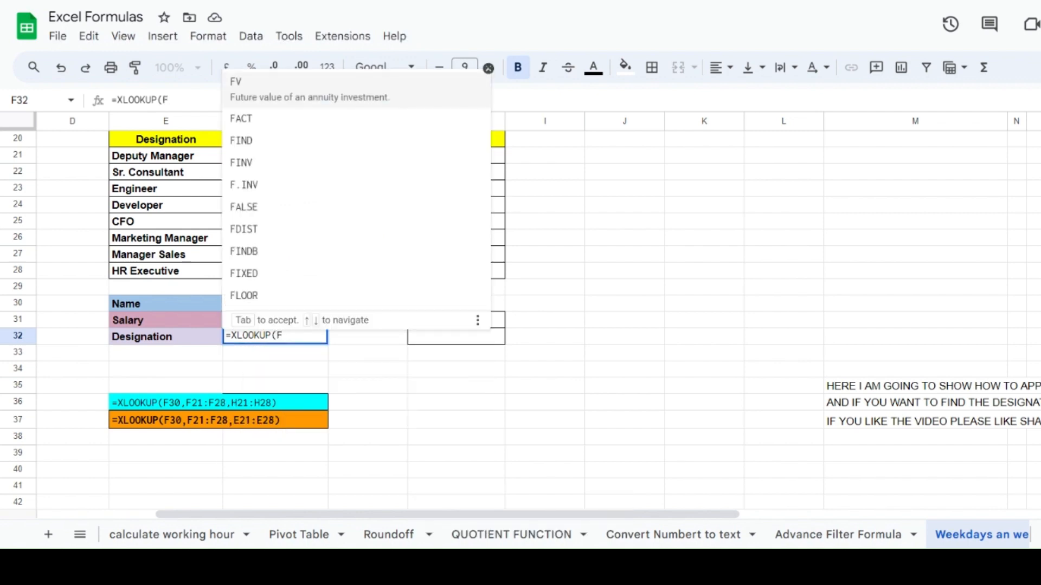
type("30,")
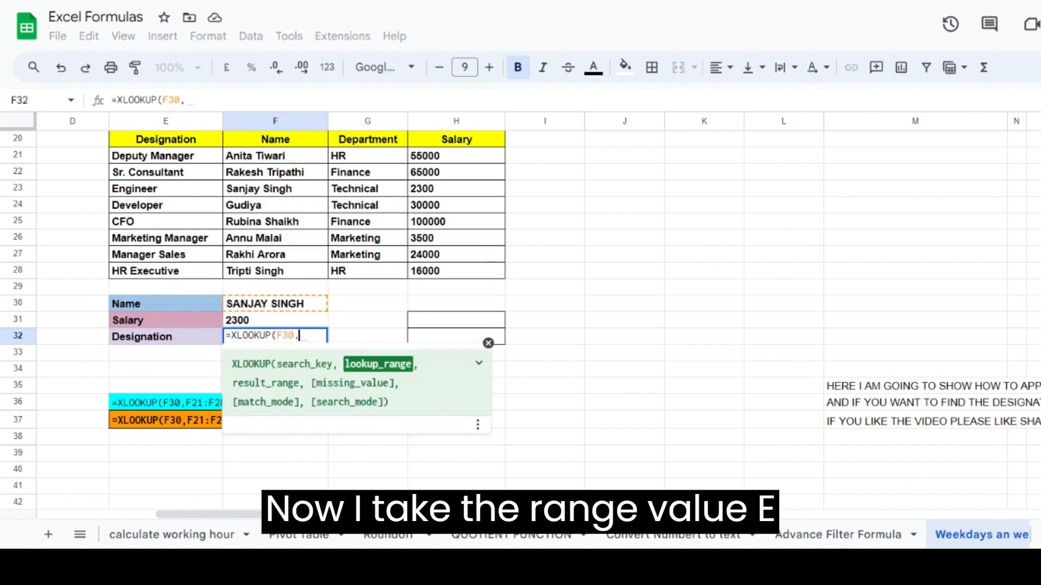
left_click(189, 157)
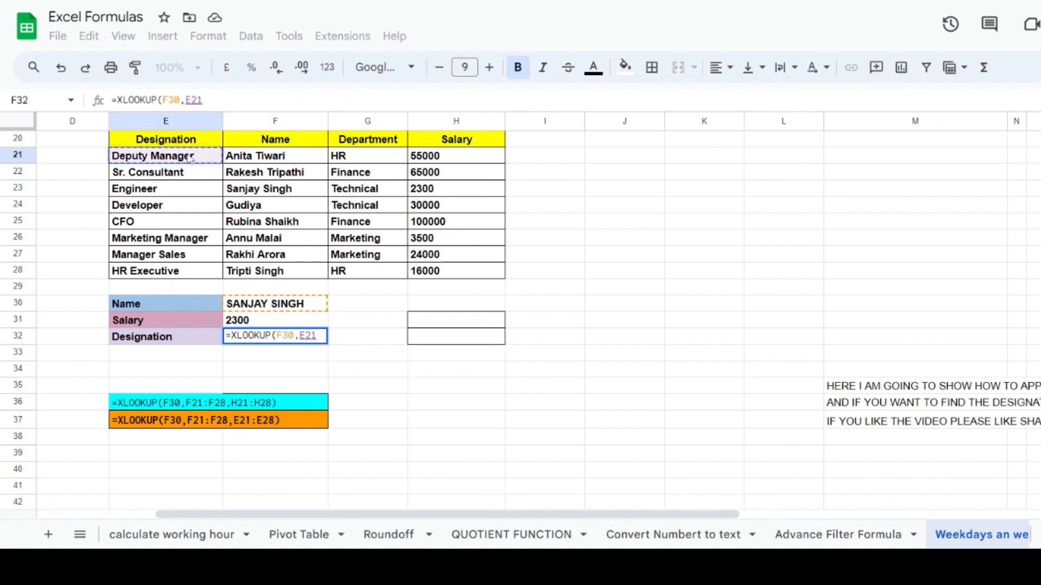
key("BackSpace")
key("BackSpace")
key("BackSpace")
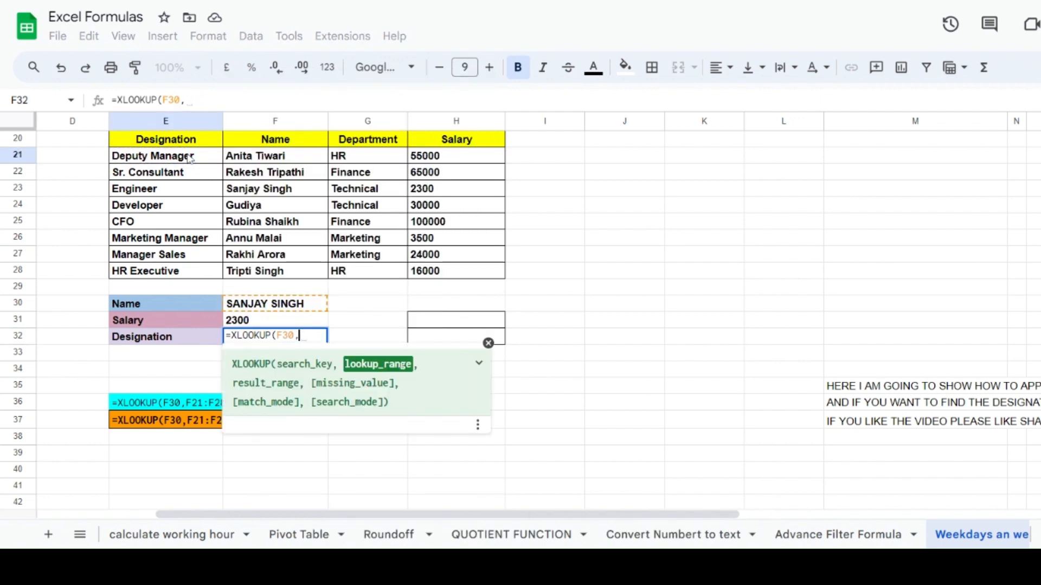
Add the name cells F21:F28 as the lookup range of the designation formula.
left_click(280, 157)
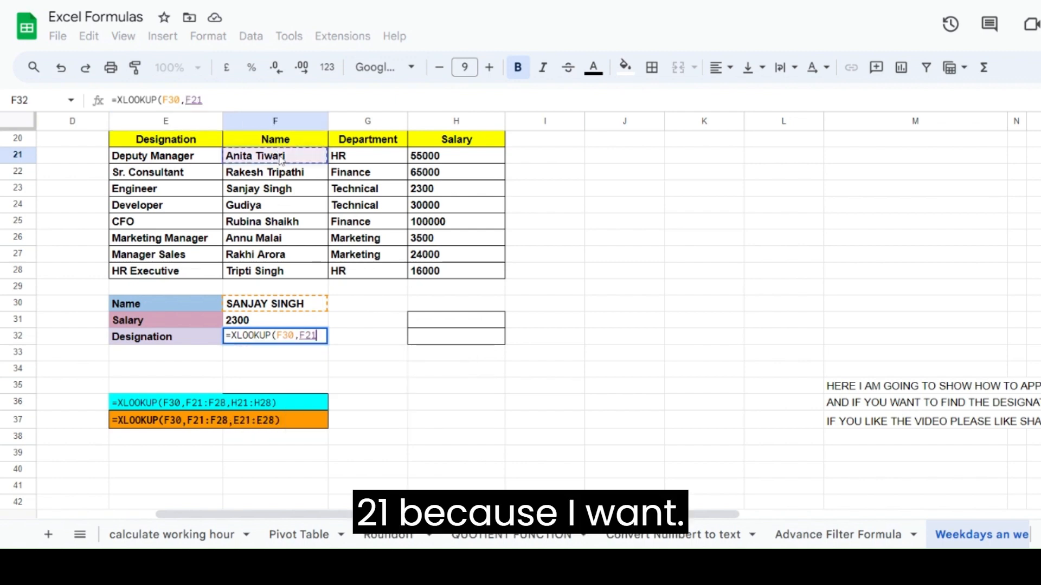
key("shift+Down")
key("shift+Down")
key("shift+Down")
key("shift+Down")
key("shift+Down")
key("shift+Down")
key("shift+Down")
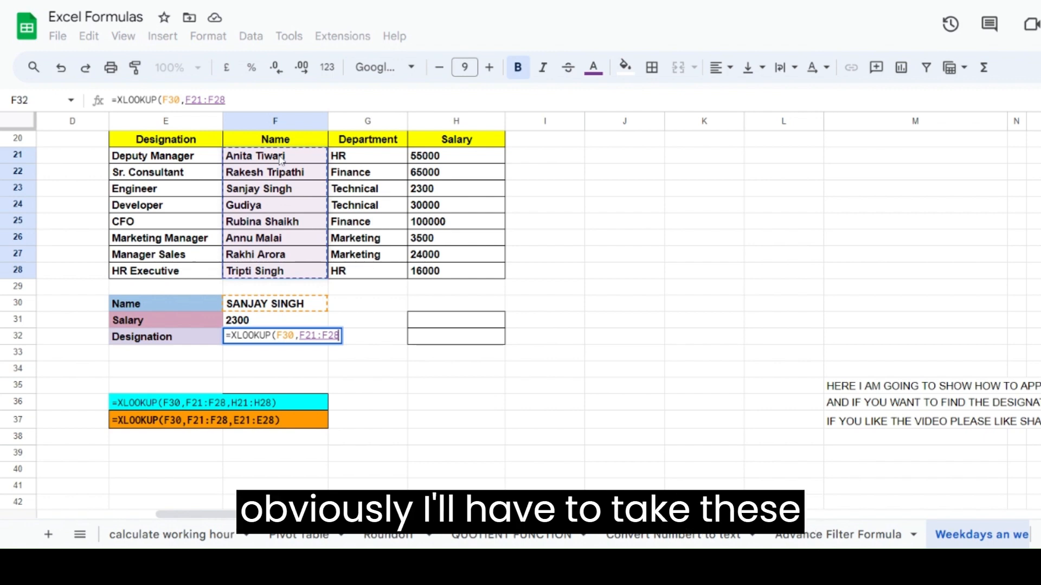
type(",")
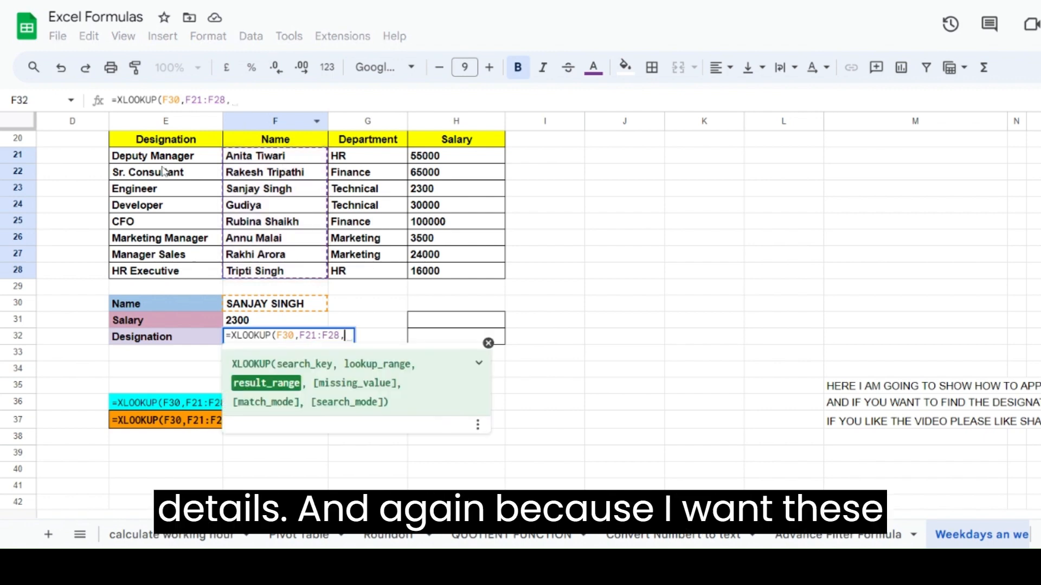
Add the designation cells E21:E28 as the result range and complete the formula in F32.
left_click(193, 158)
key("shift+Down")
key("shift+Down")
key("shift+Down")
key("shift+Down")
key("shift+Down")
key("shift+Down")
key("shift+Down")
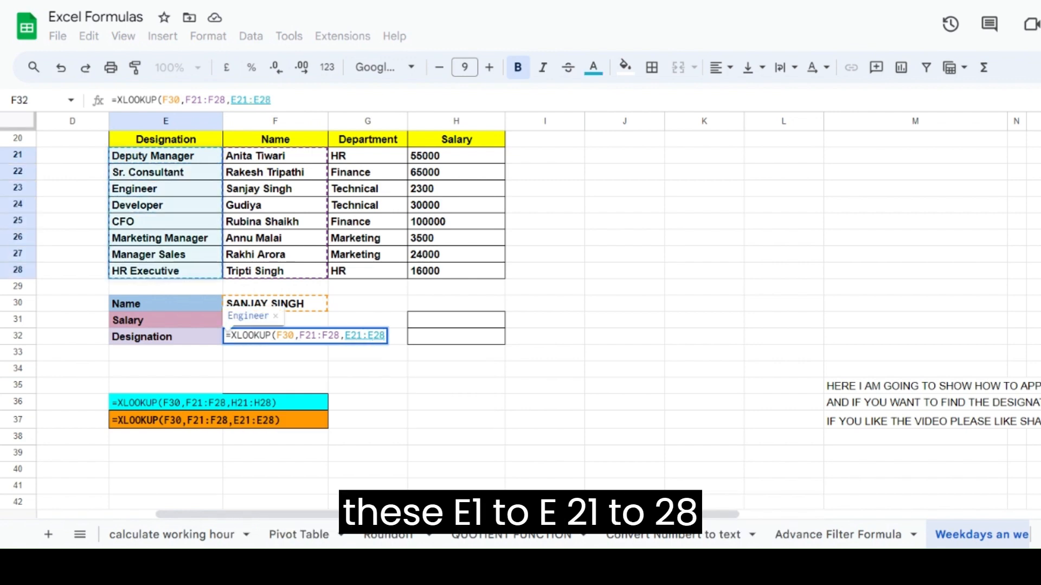
type(")")
key("Return")
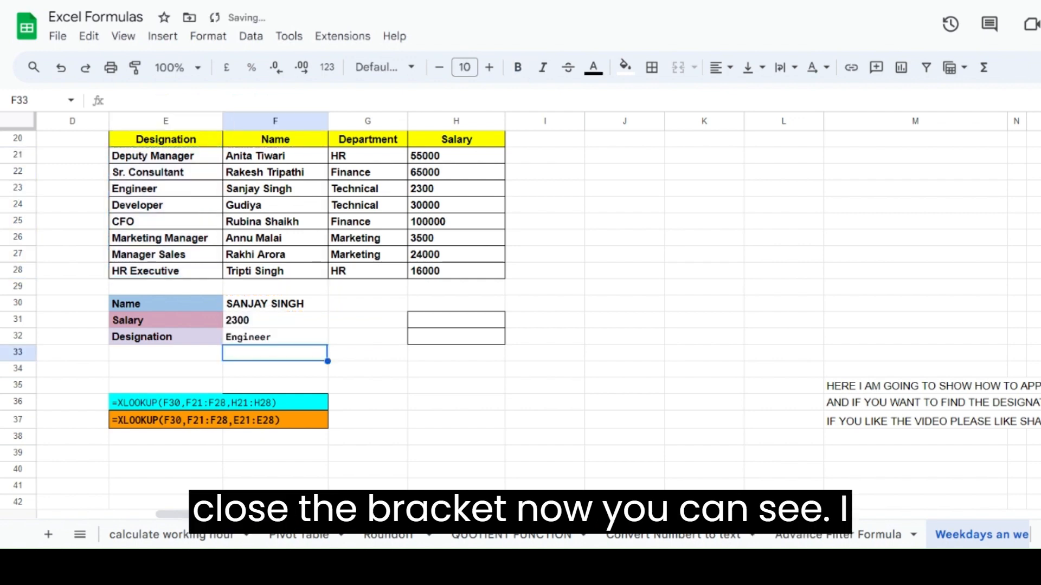